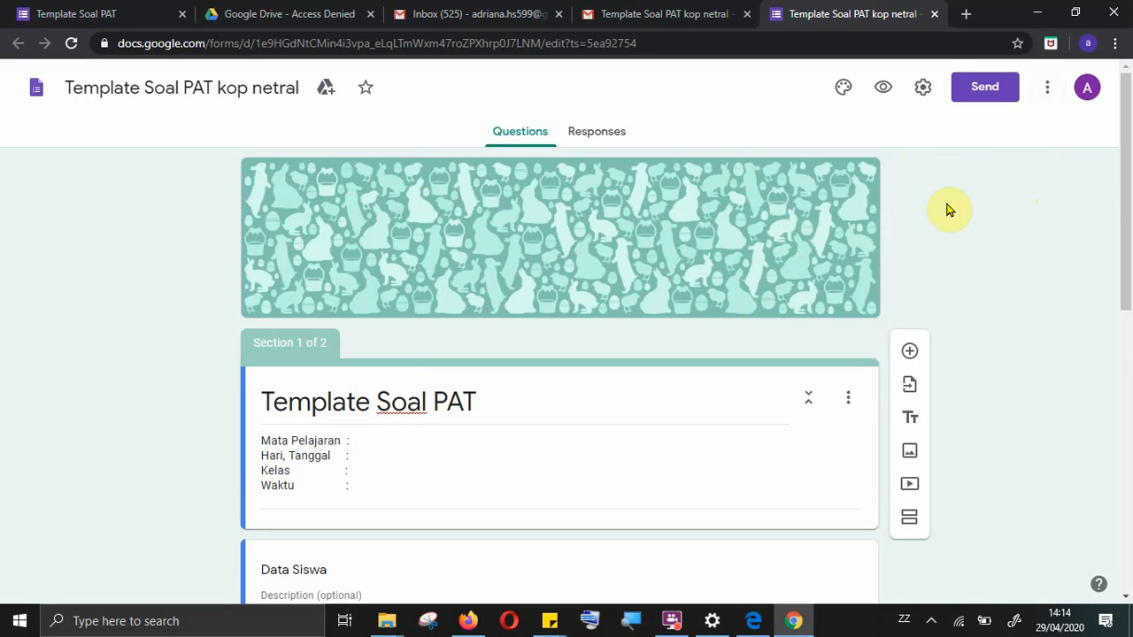
- Search the form's add-ons marketplace for "form limiter" and open the formLimiter add-on page
left_click(1046, 92)
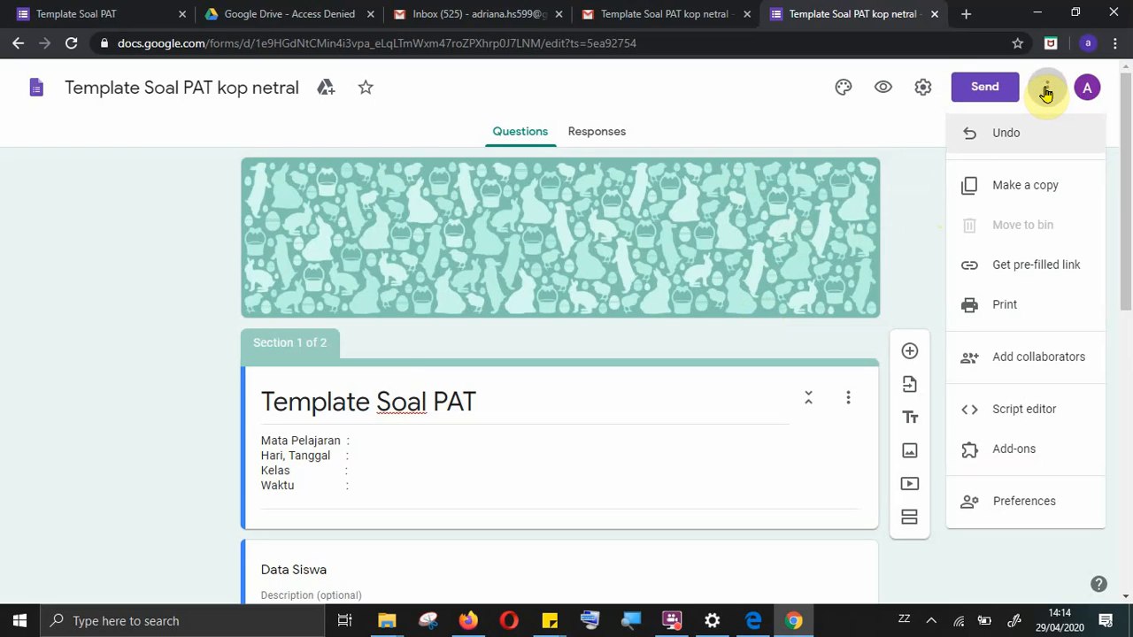
left_click(1059, 449)
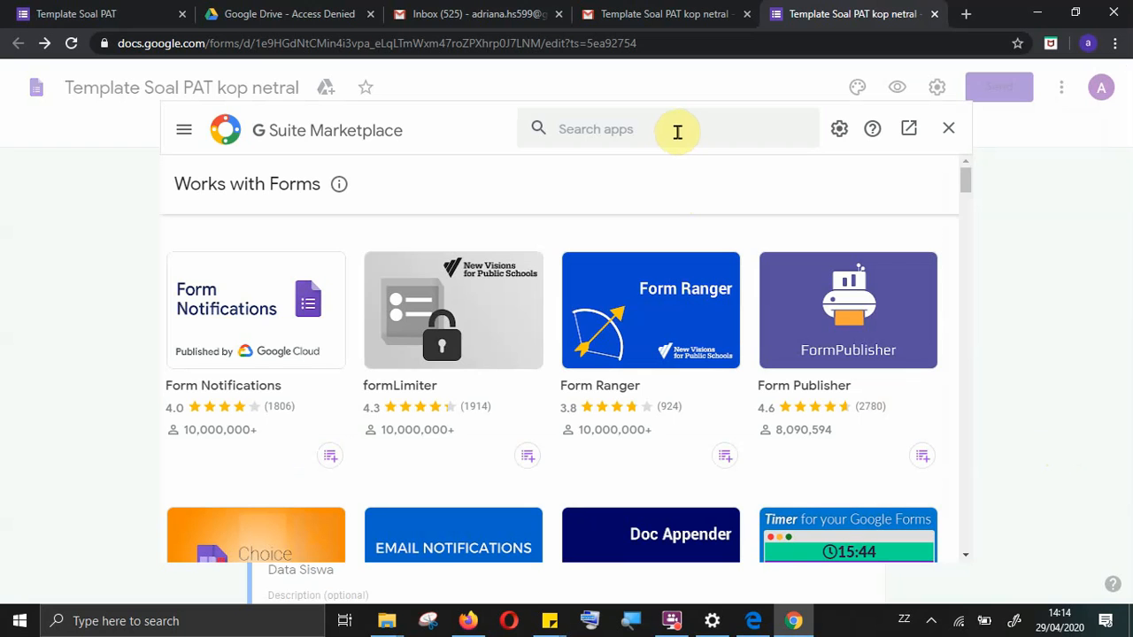
left_click(677, 130)
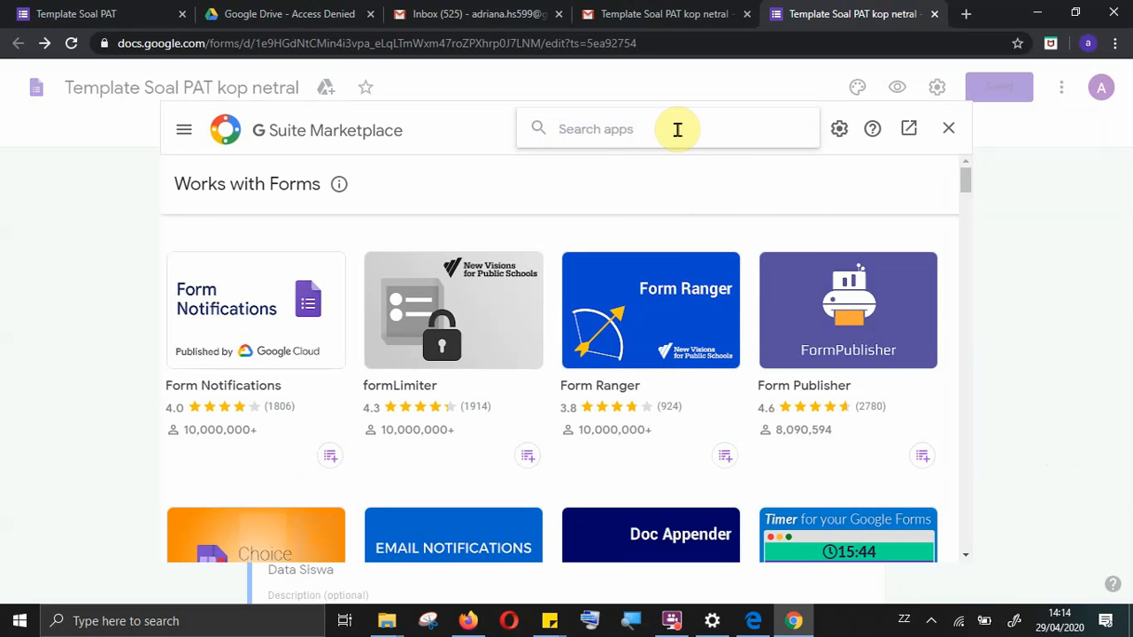
type("form ")
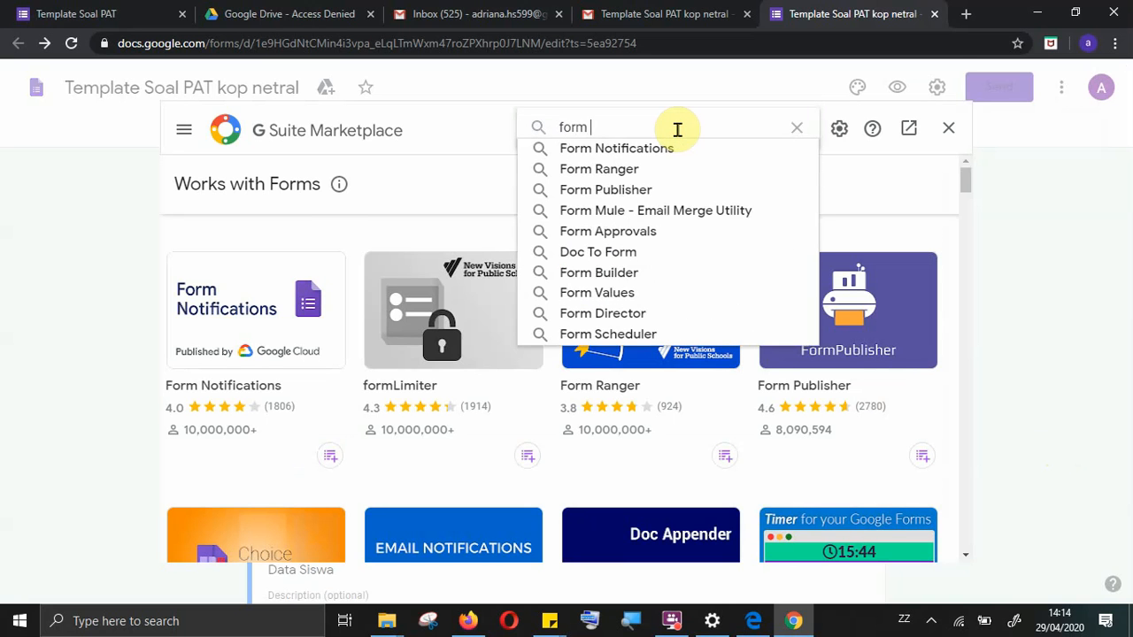
type("limiter")
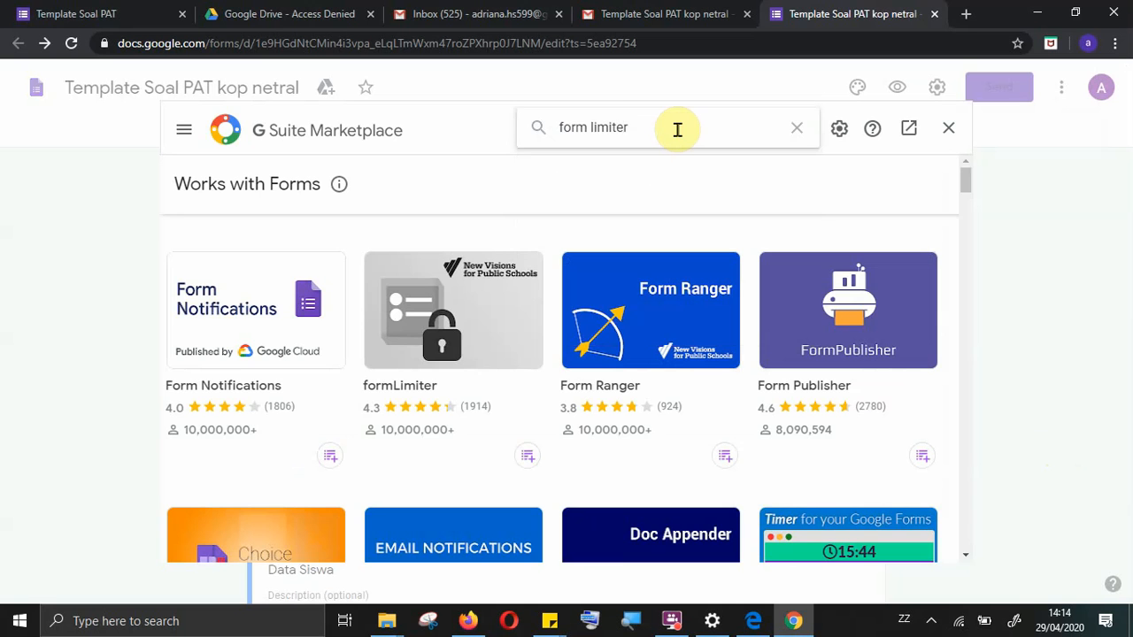
key("Return")
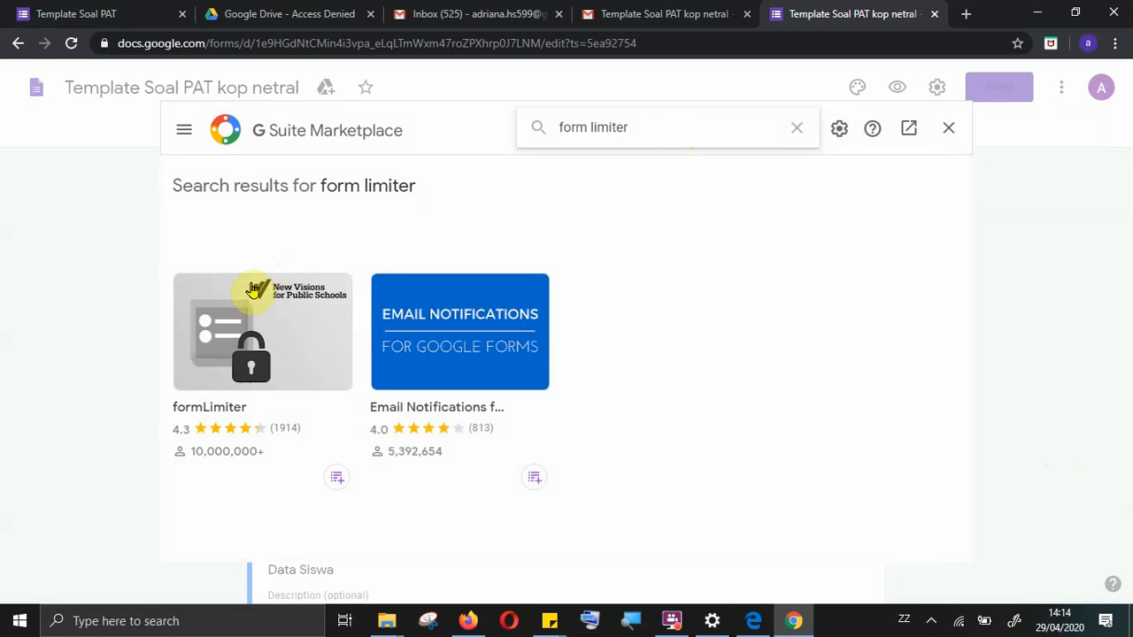
left_click(268, 354)
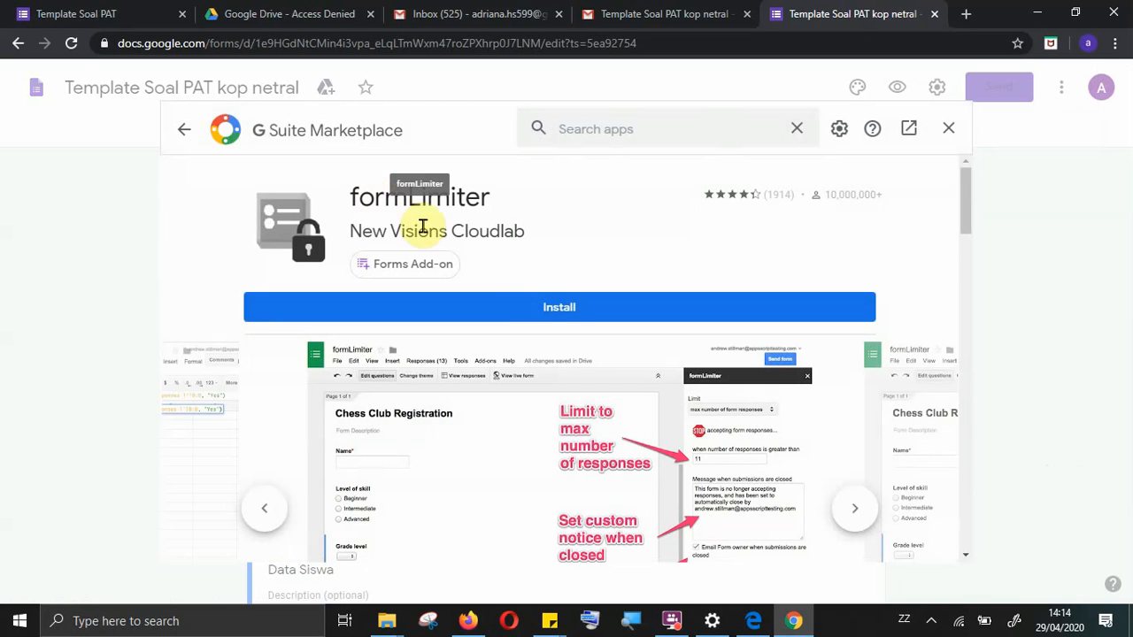
- Start installing the formLimiter add-on and continue to its permission request
left_click(596, 306)
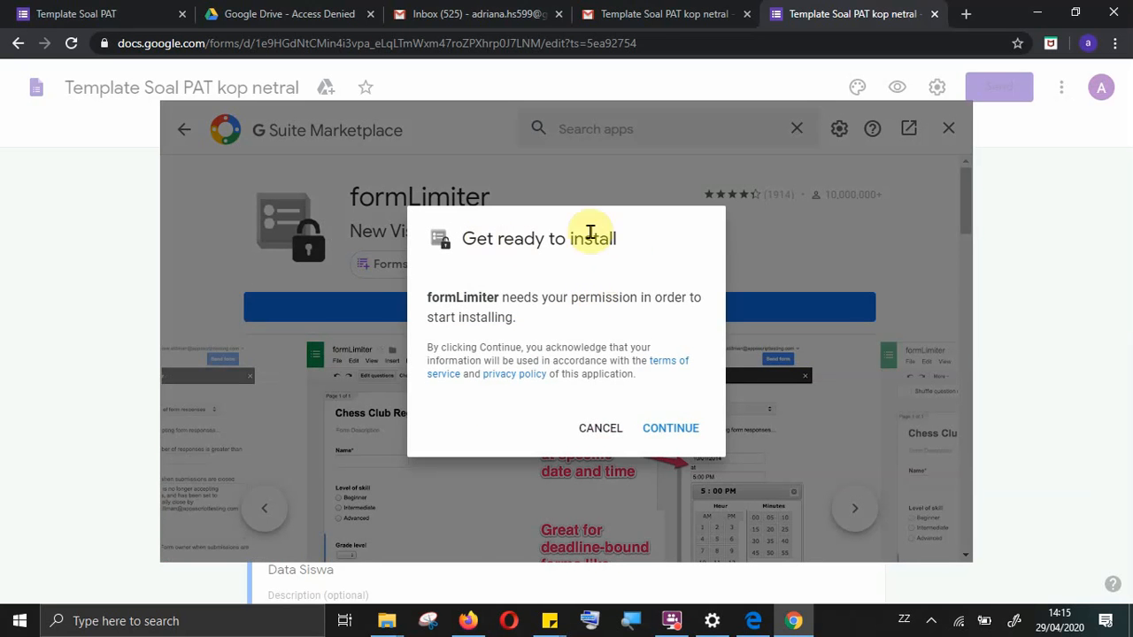
left_click(678, 432)
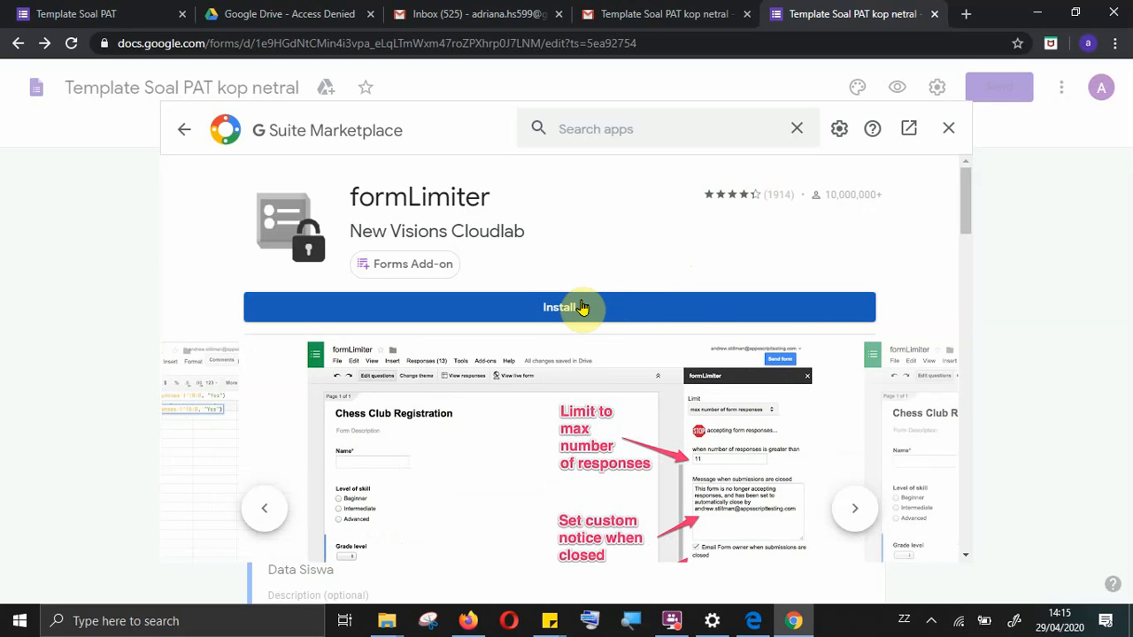
left_click(582, 307)
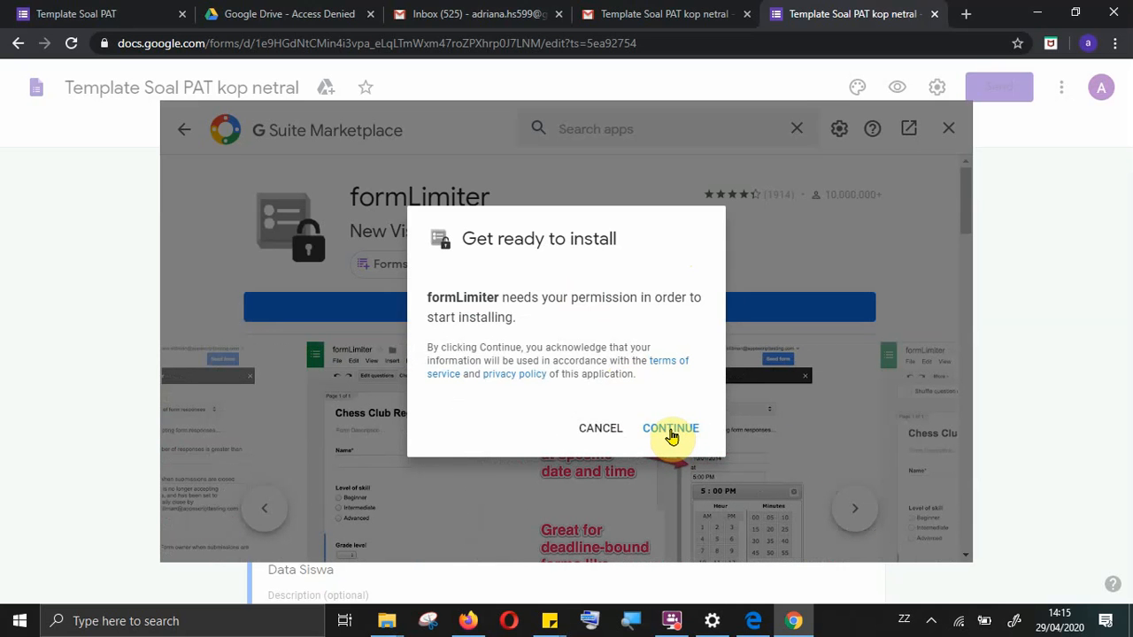
left_click(670, 430)
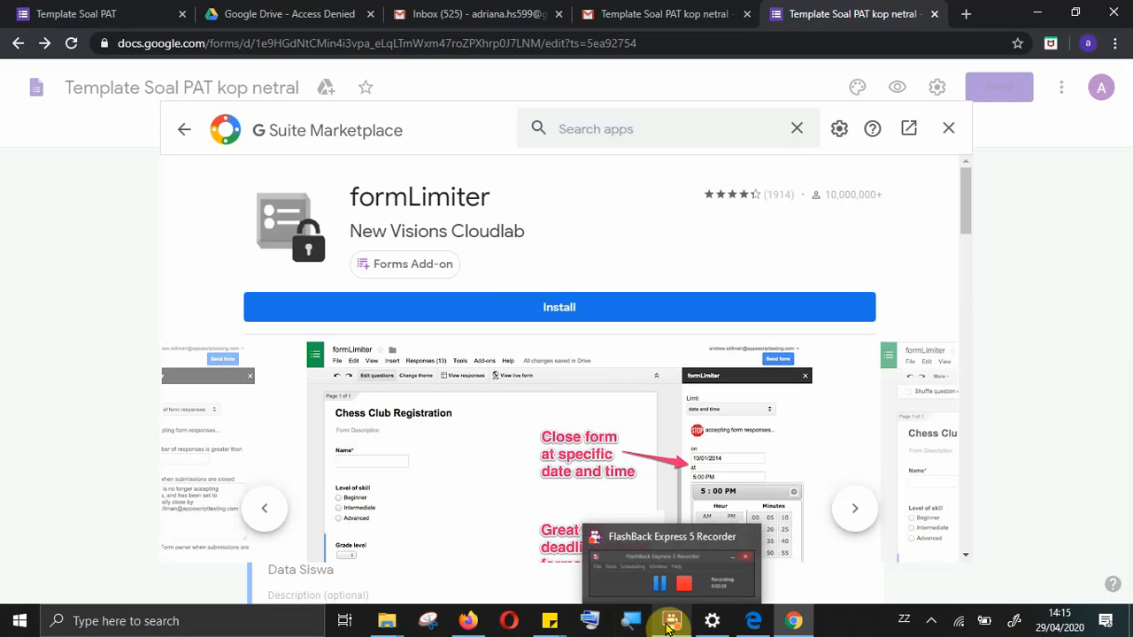
left_click(669, 625)
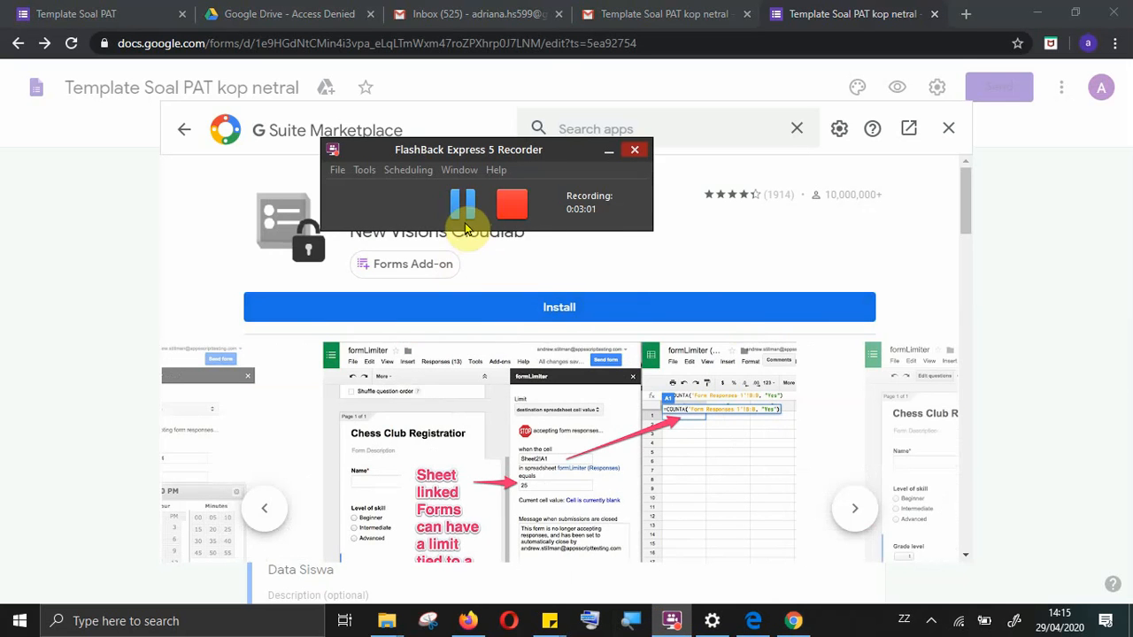
left_click(463, 209)
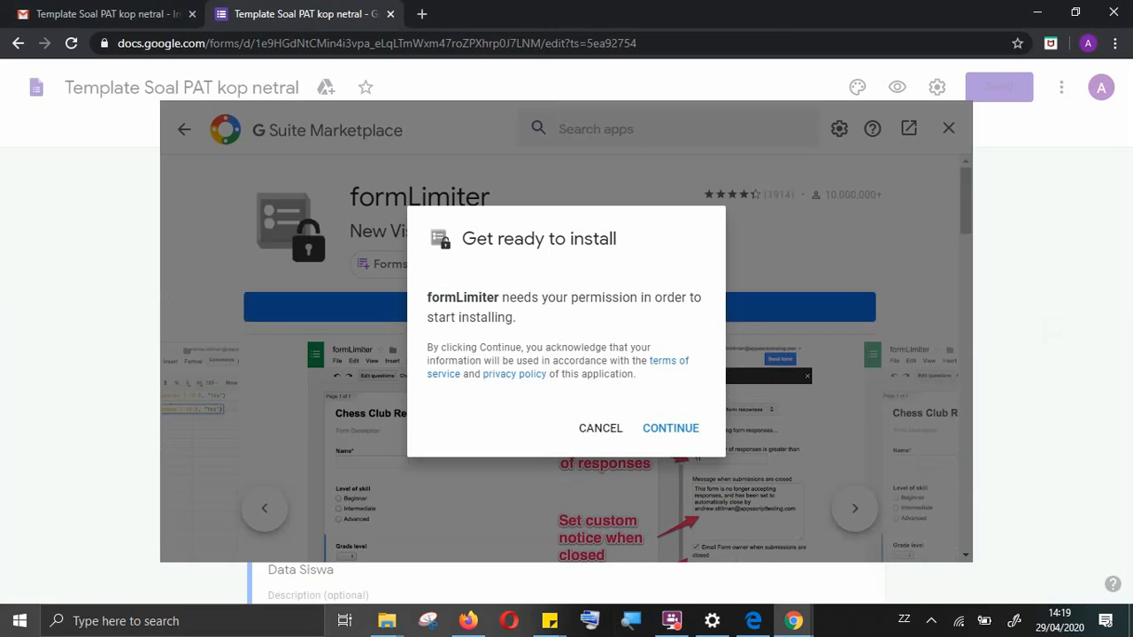
- Bring up the Google sign-in window, maximize it, and choose the listed account to continue to formLimiter
left_click(792, 622)
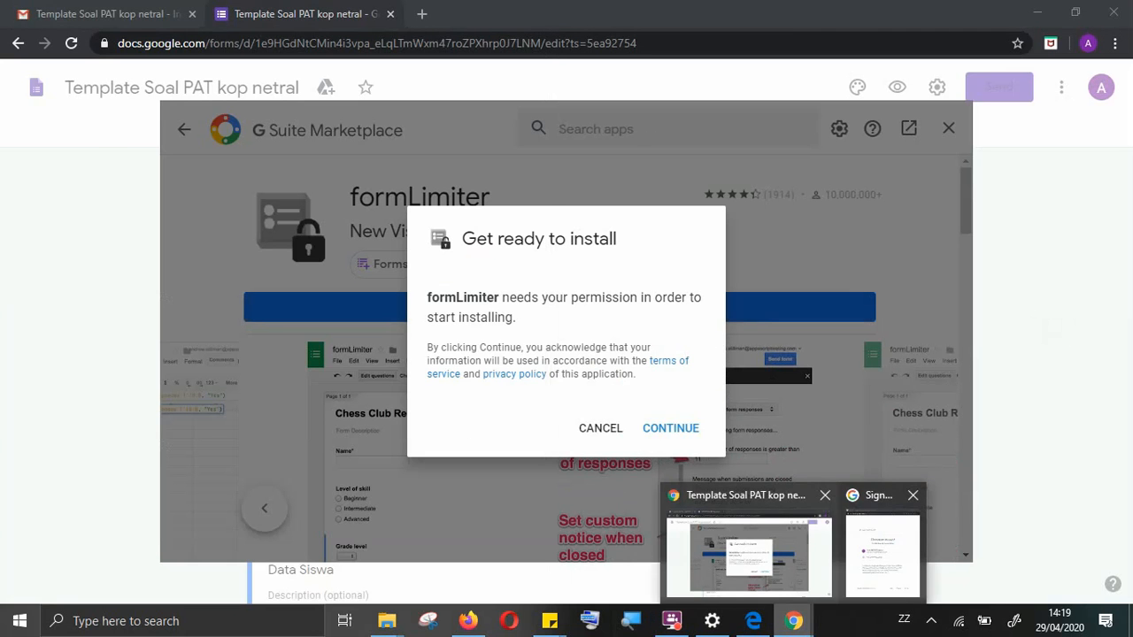
left_click(882, 549)
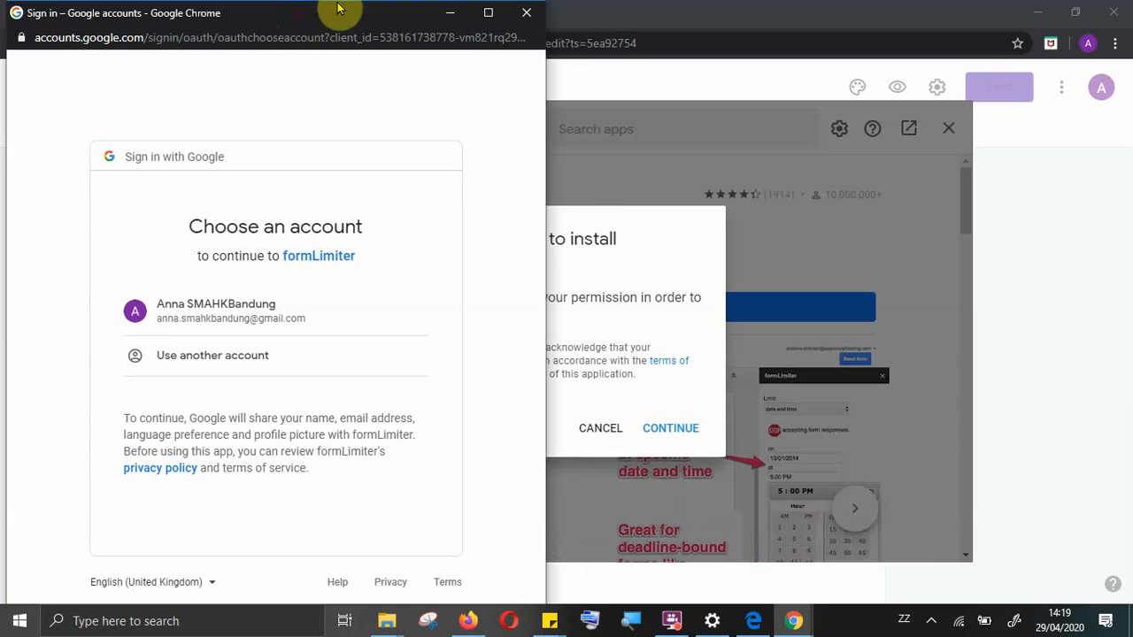
left_click_drag(337, 8, 469, 0)
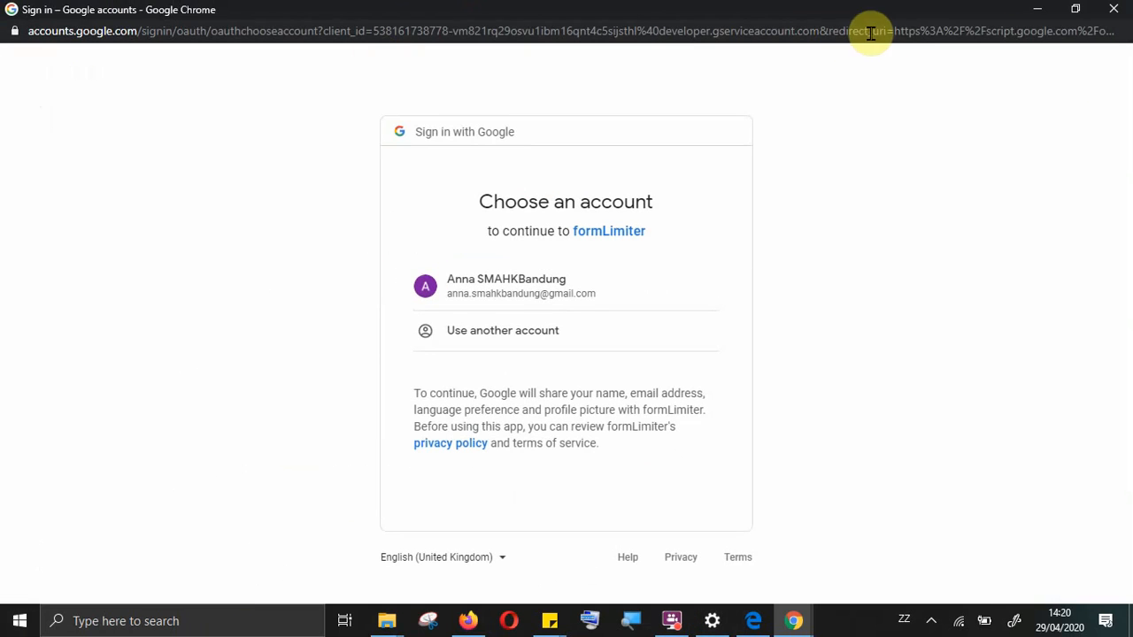
left_click(595, 281)
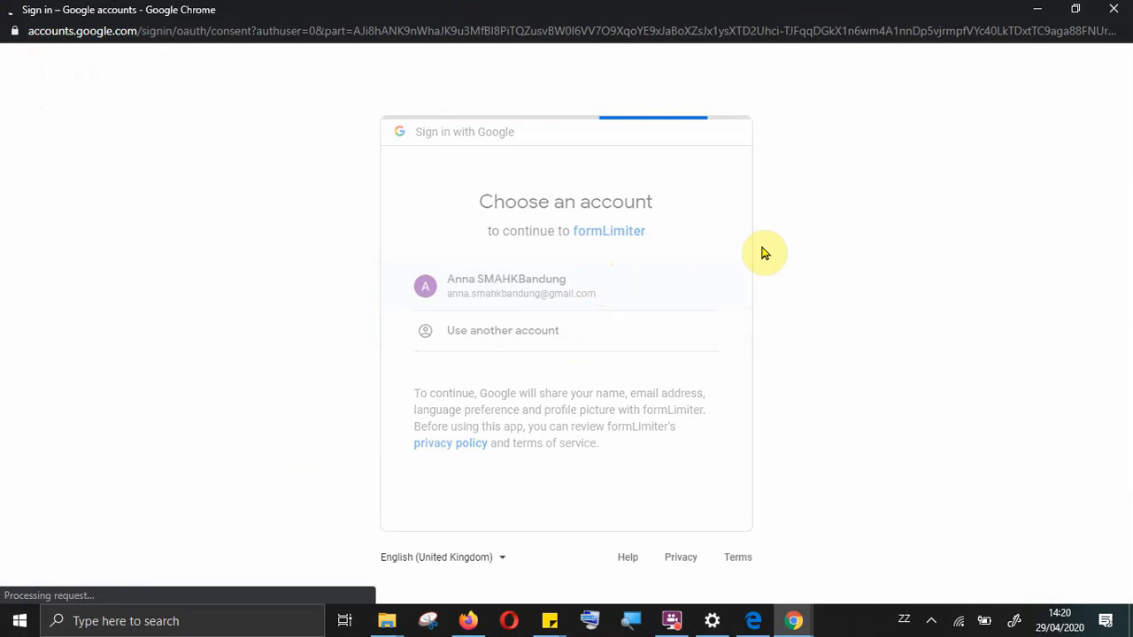
- Review and allow formLimiter's requested account permissions, and close the installation confirmation and the marketplace
scroll(675, 333, "down", 4)
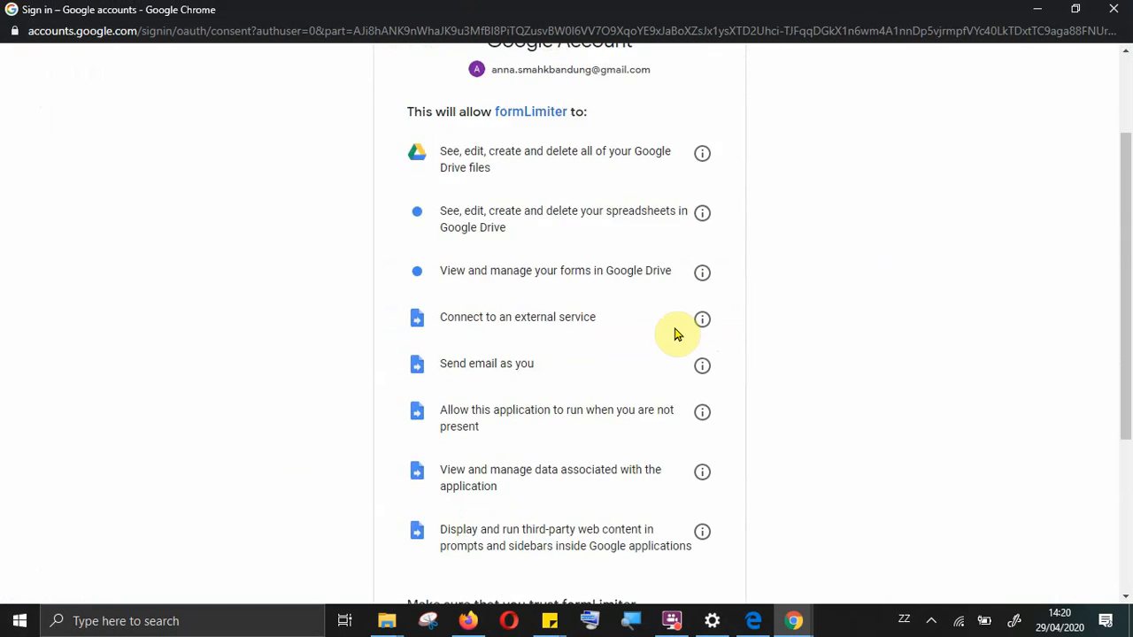
scroll(676, 333, "down", 1)
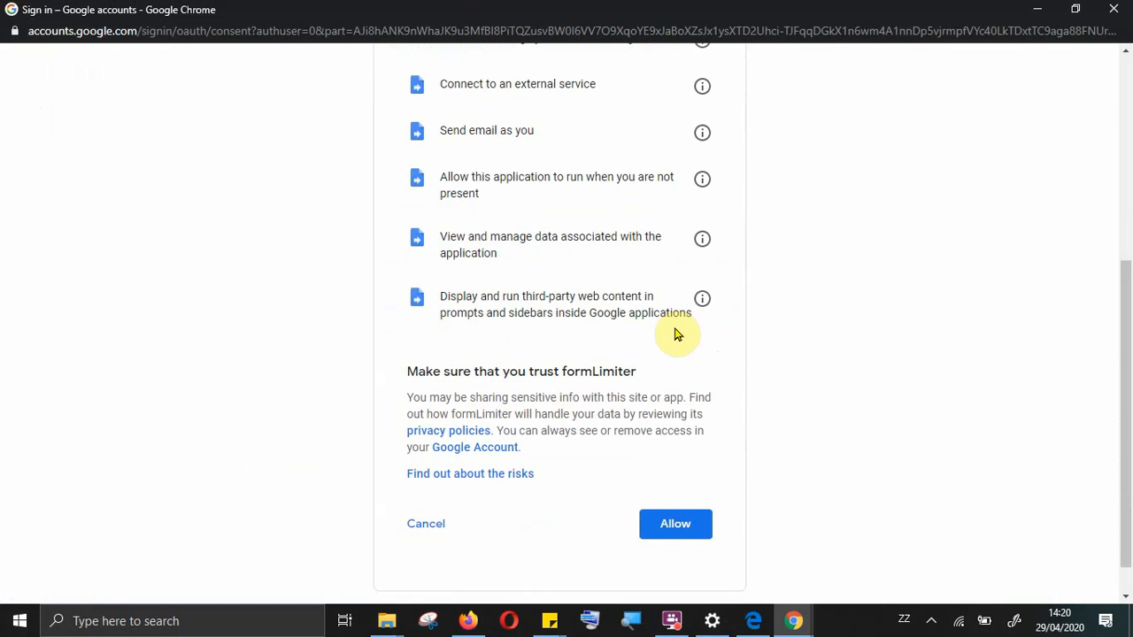
scroll(677, 332, "up", 2)
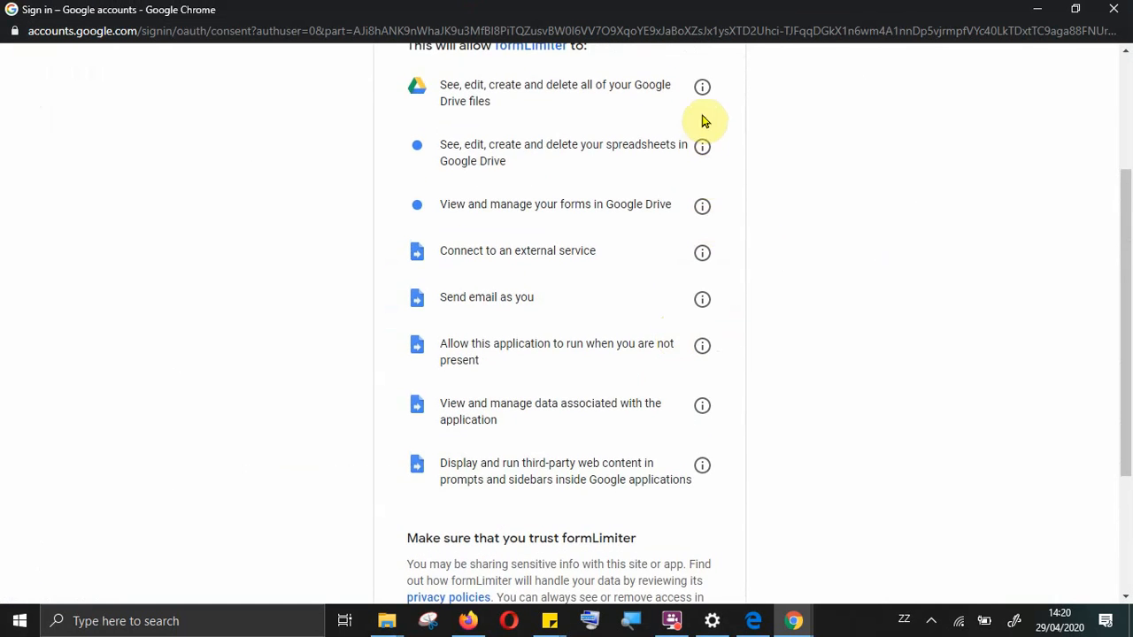
scroll(681, 476, "down", 2)
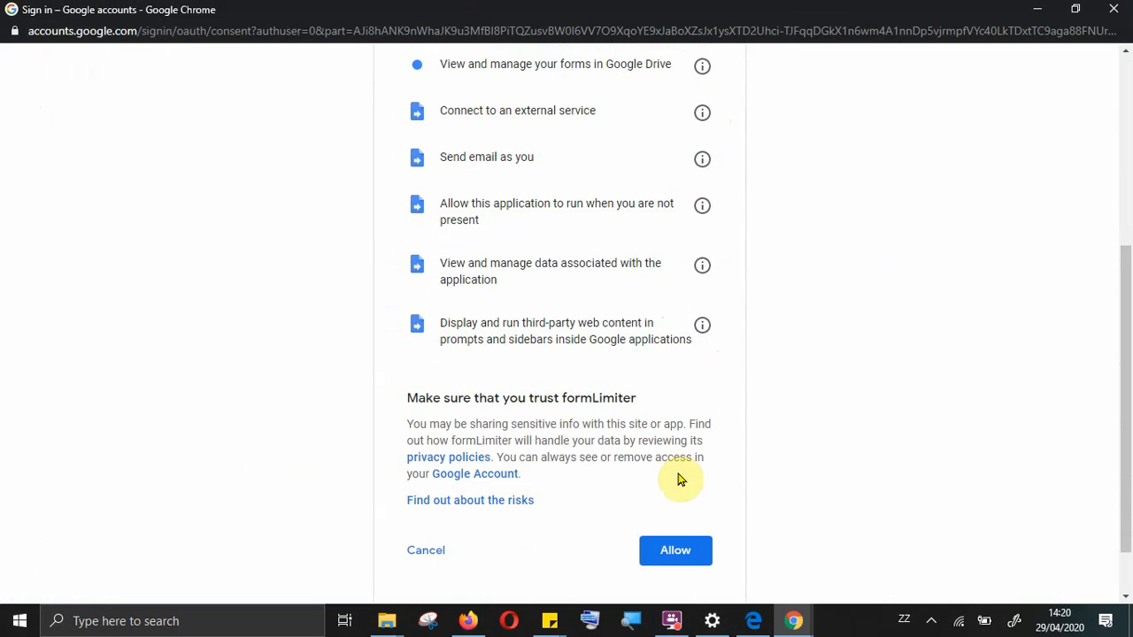
left_click(681, 549)
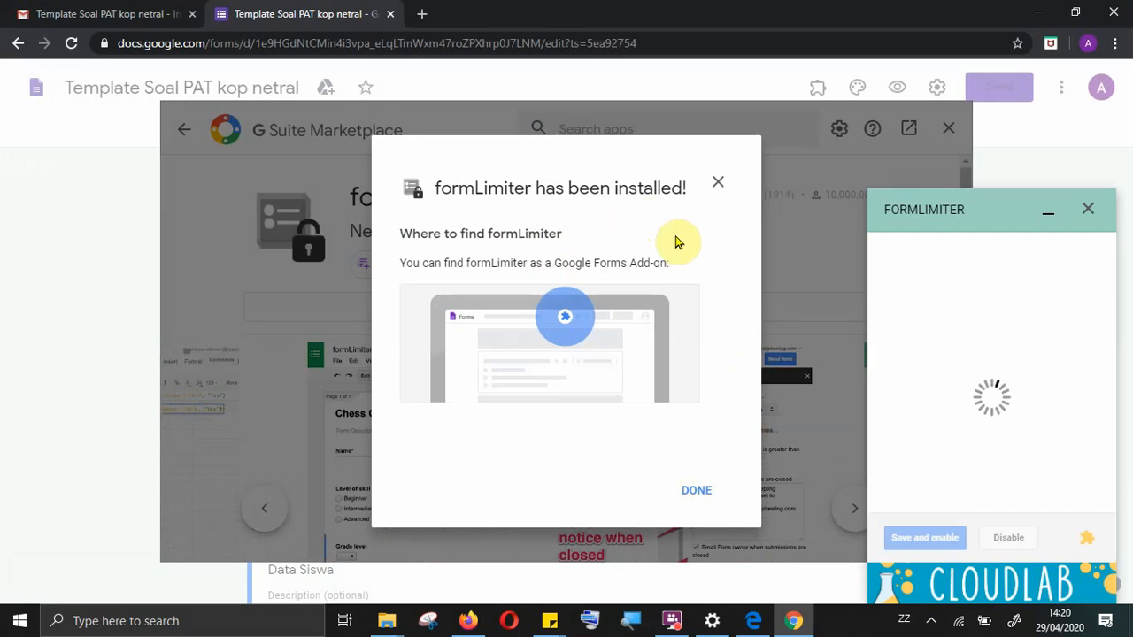
left_click(699, 489)
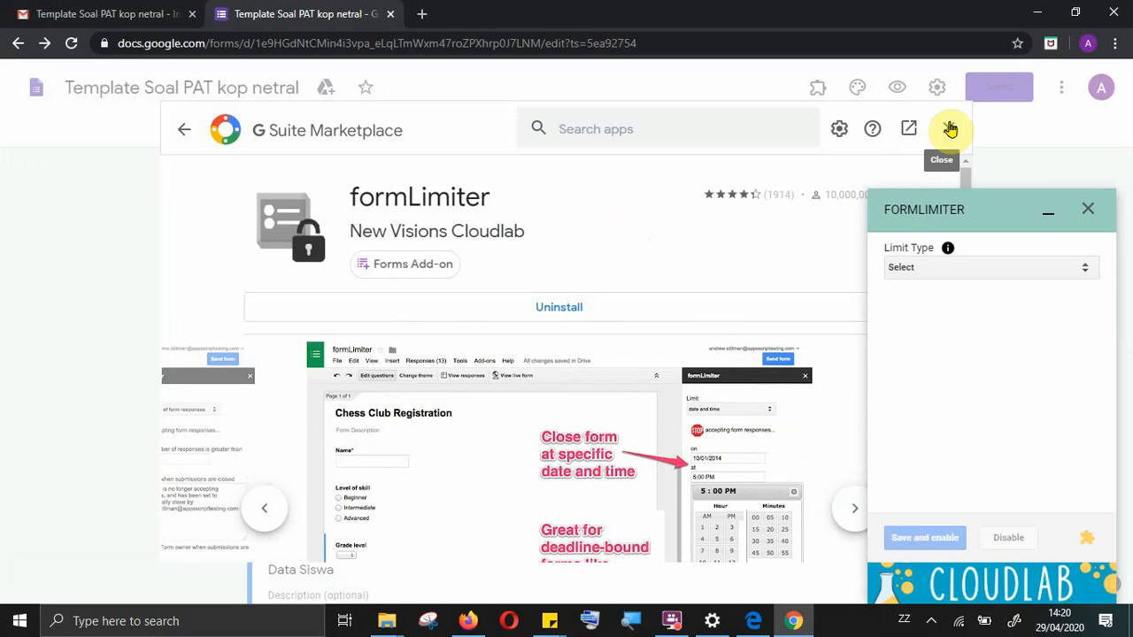
left_click(950, 130)
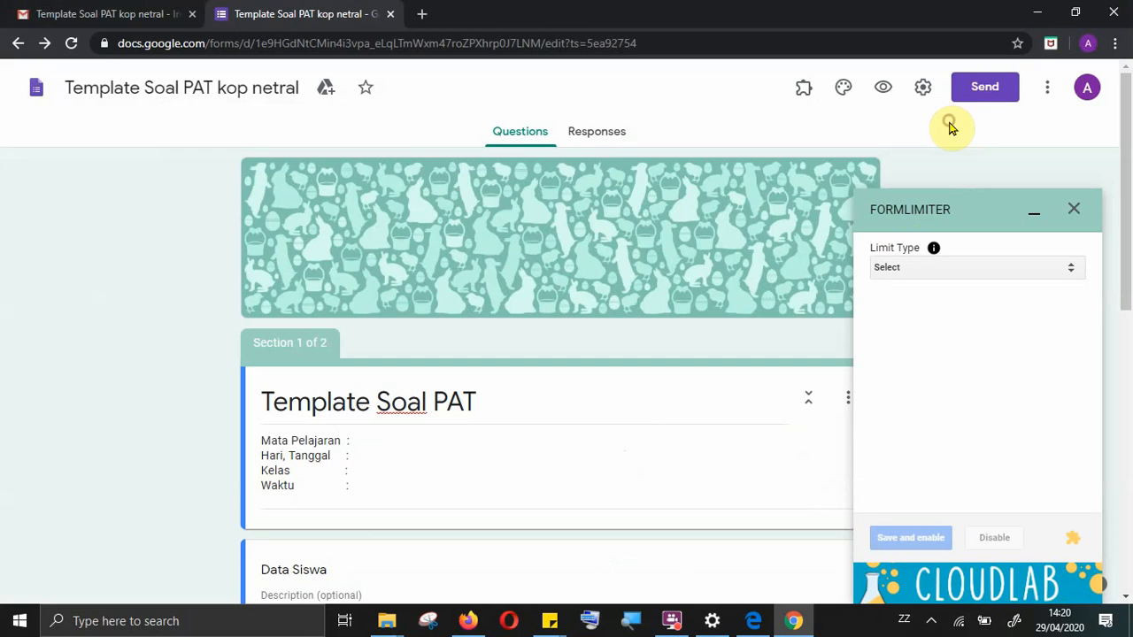
- Open formLimiter's Set limit option for the form and set the limit type to date and time
left_click(803, 91)
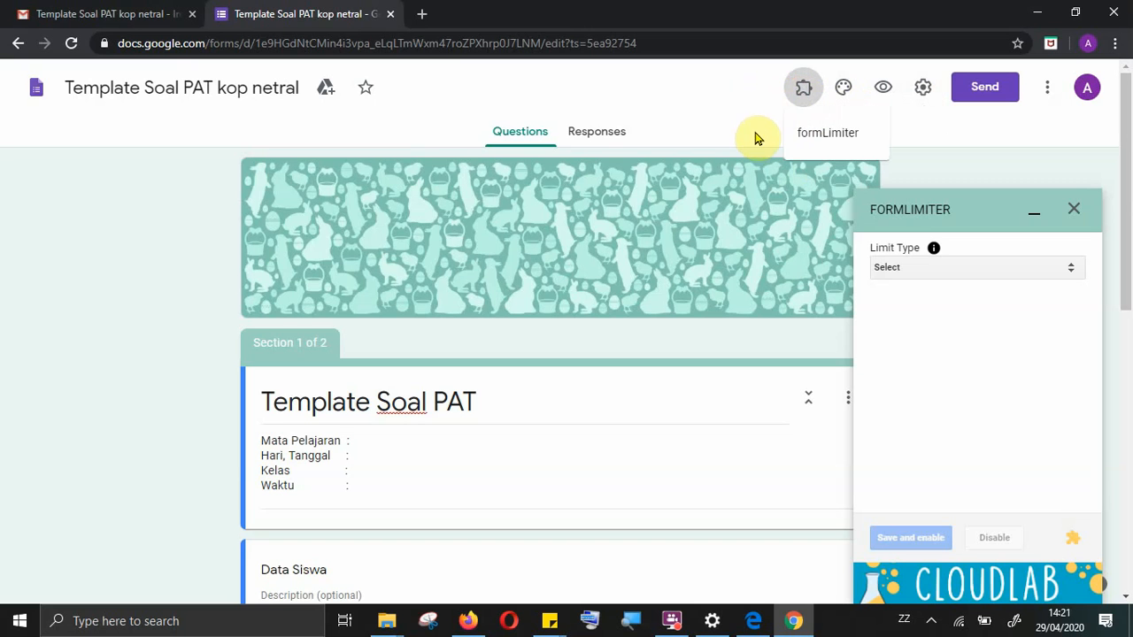
left_click(839, 131)
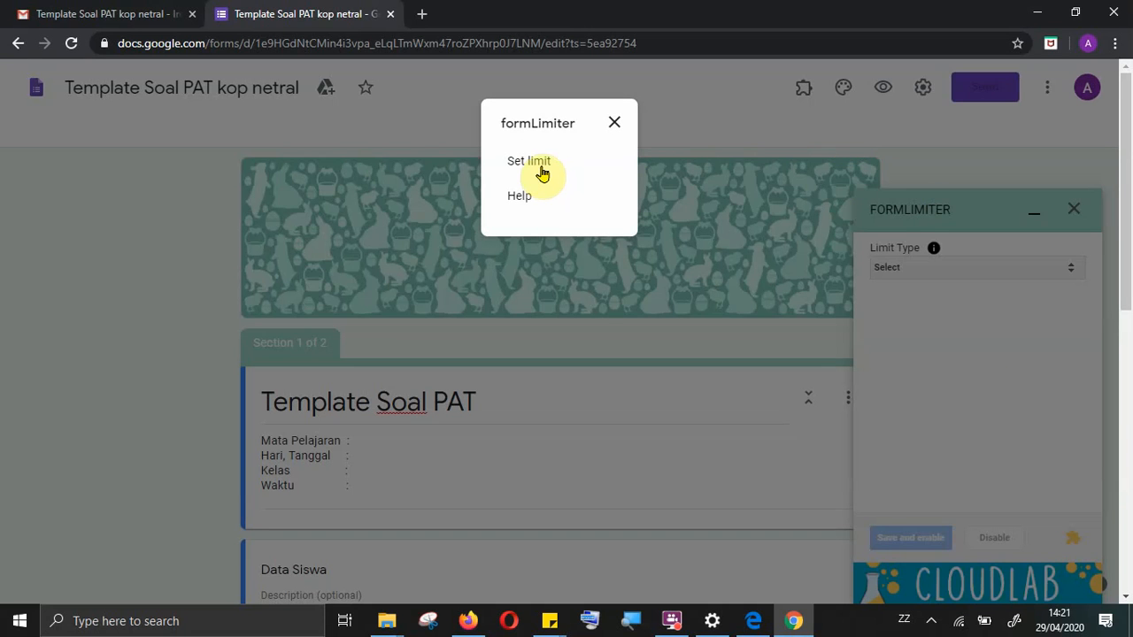
left_click(549, 164)
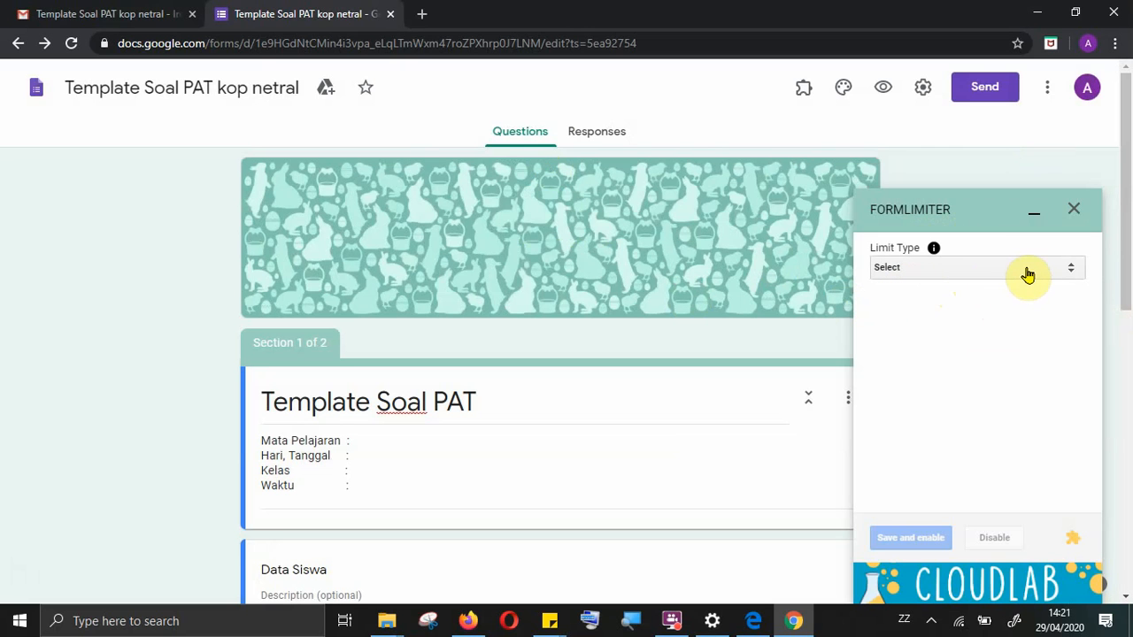
left_click(1072, 277)
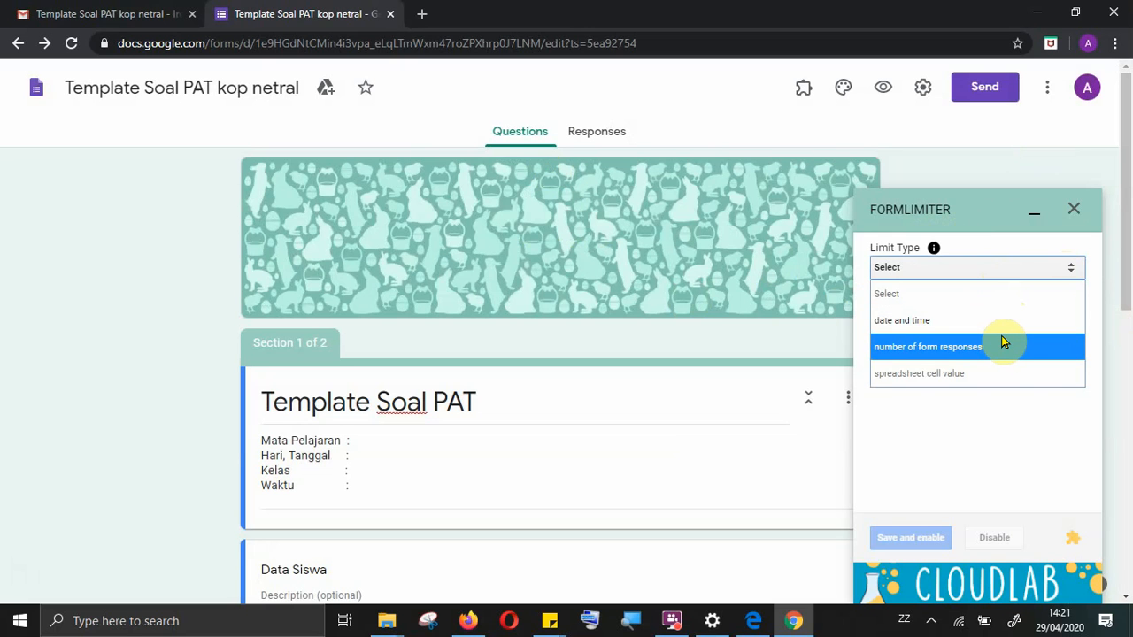
key("Up")
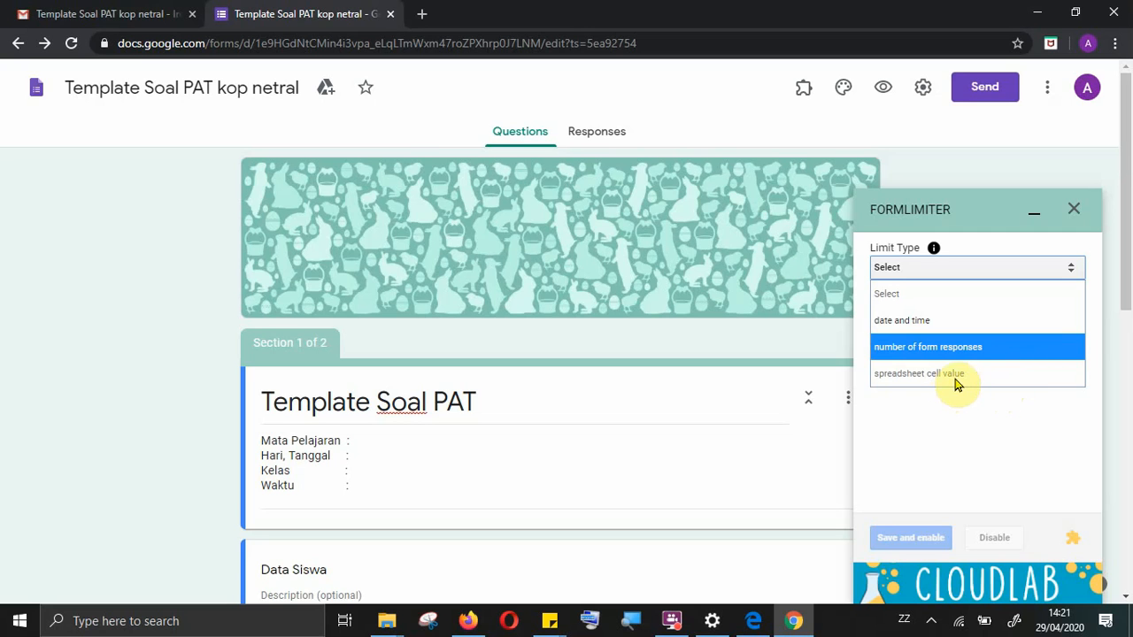
left_click(1007, 320)
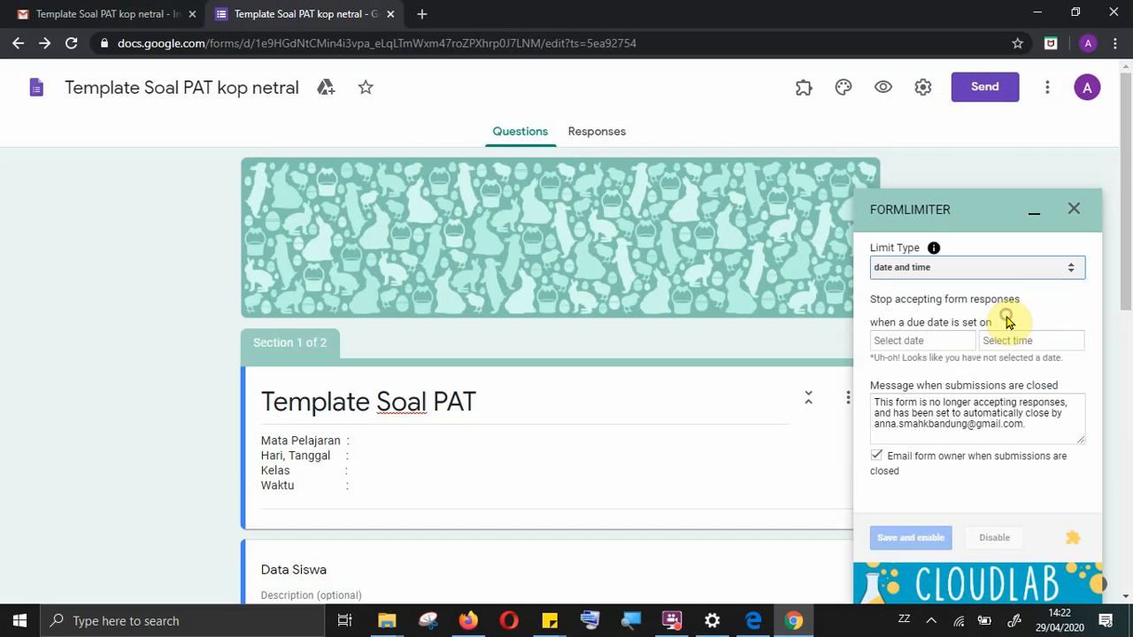
- Set the form's due date to 04/30/2020 and its closing time to 9:35 AM
left_click(947, 345)
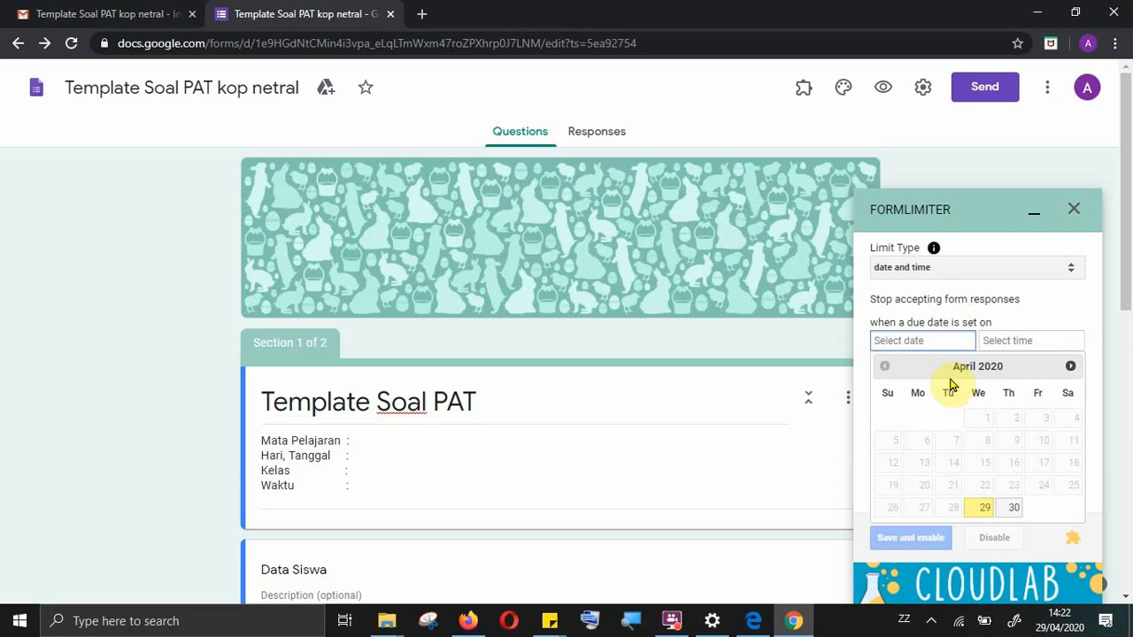
left_click(1014, 509)
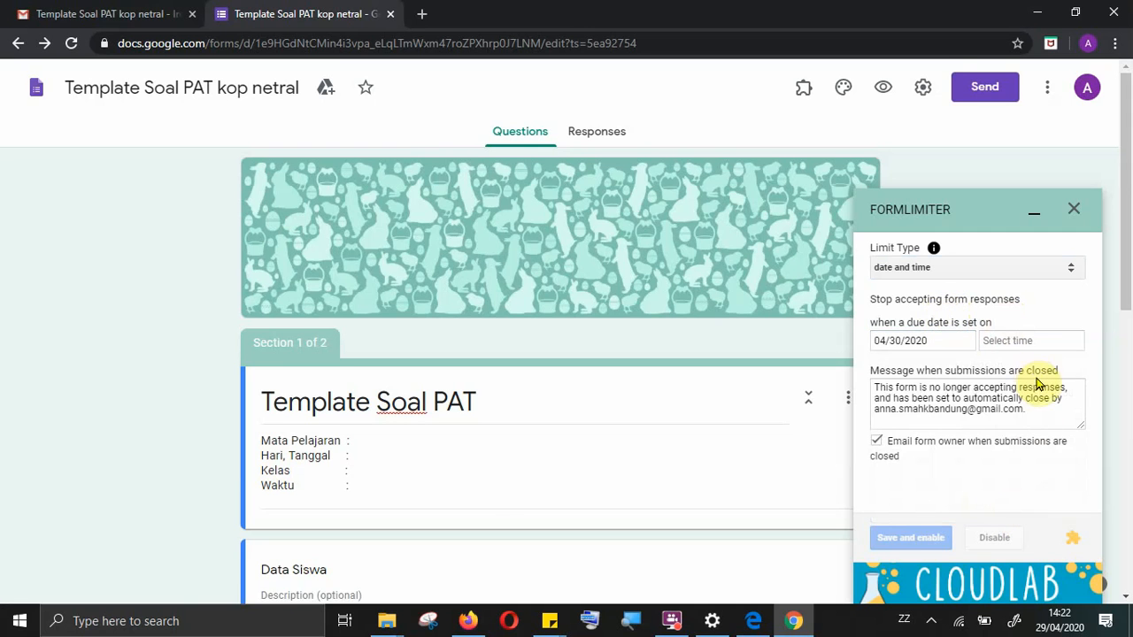
left_click(1044, 343)
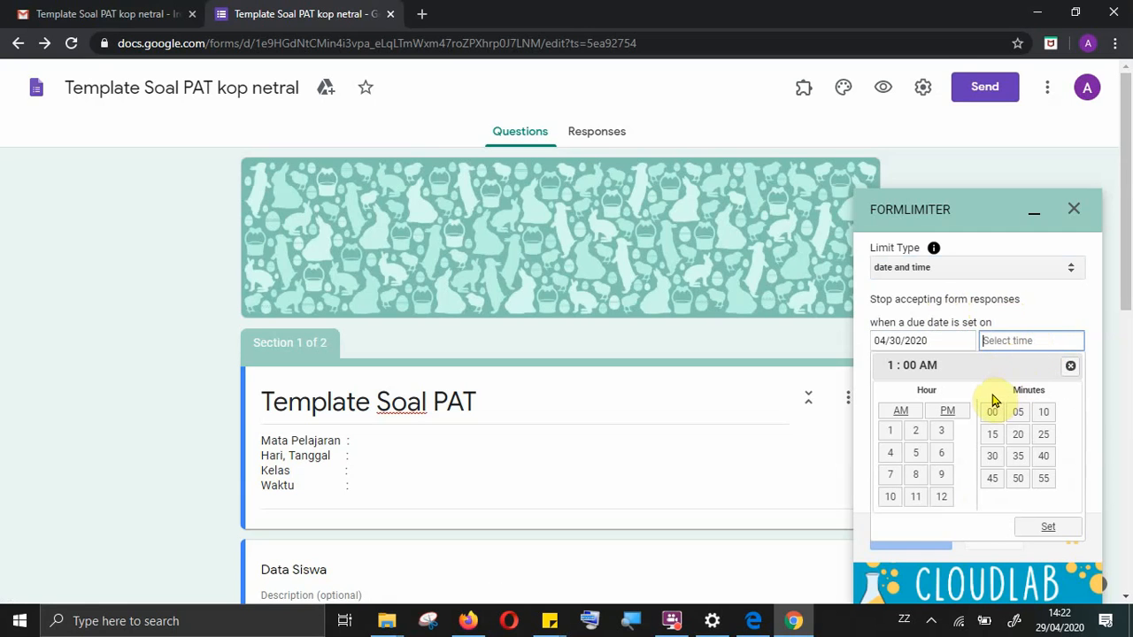
left_click(955, 475)
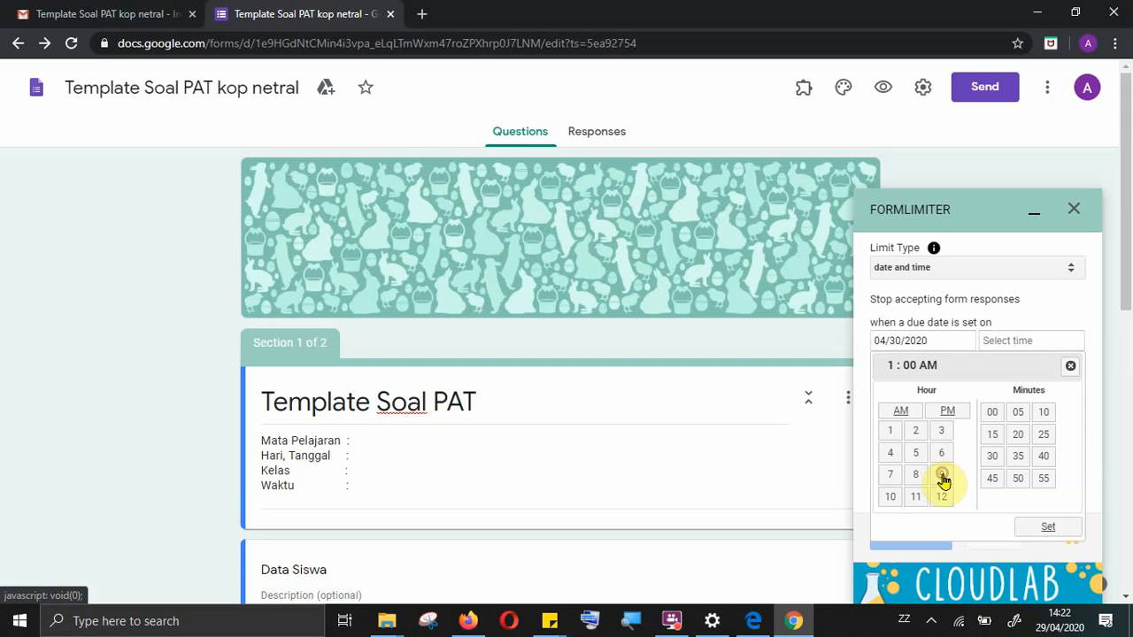
left_click(943, 479)
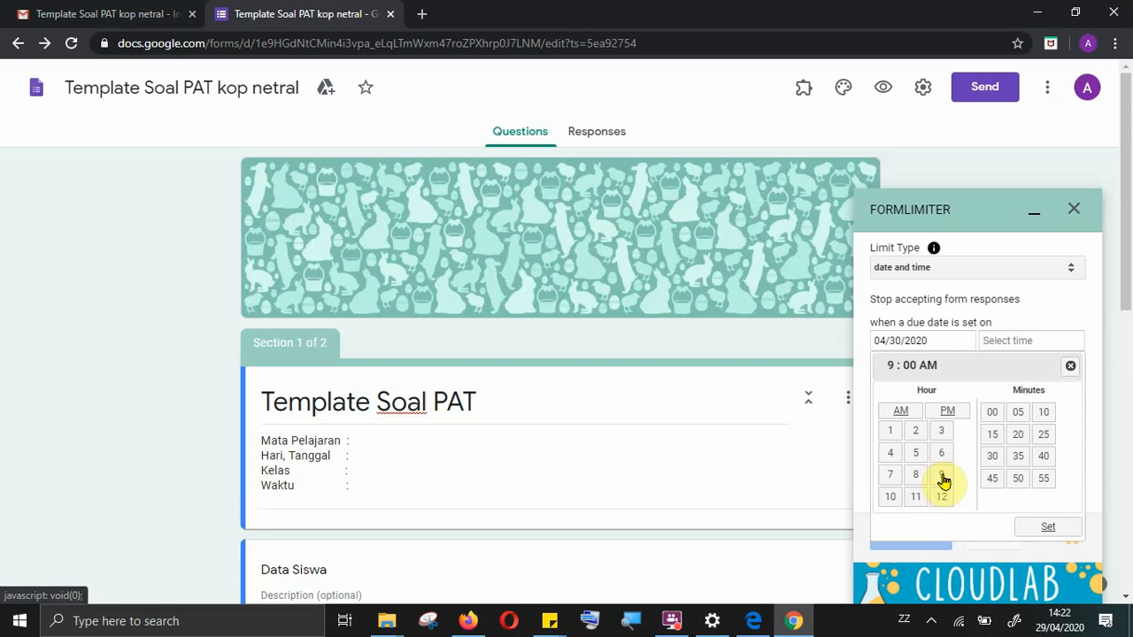
left_click(945, 412)
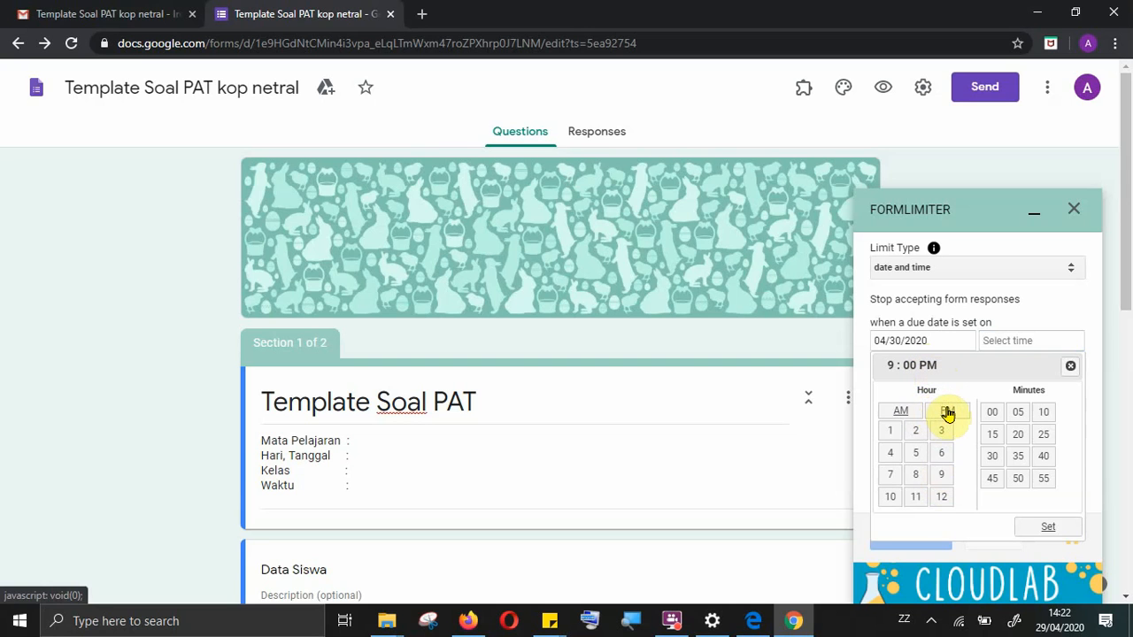
left_click(901, 412)
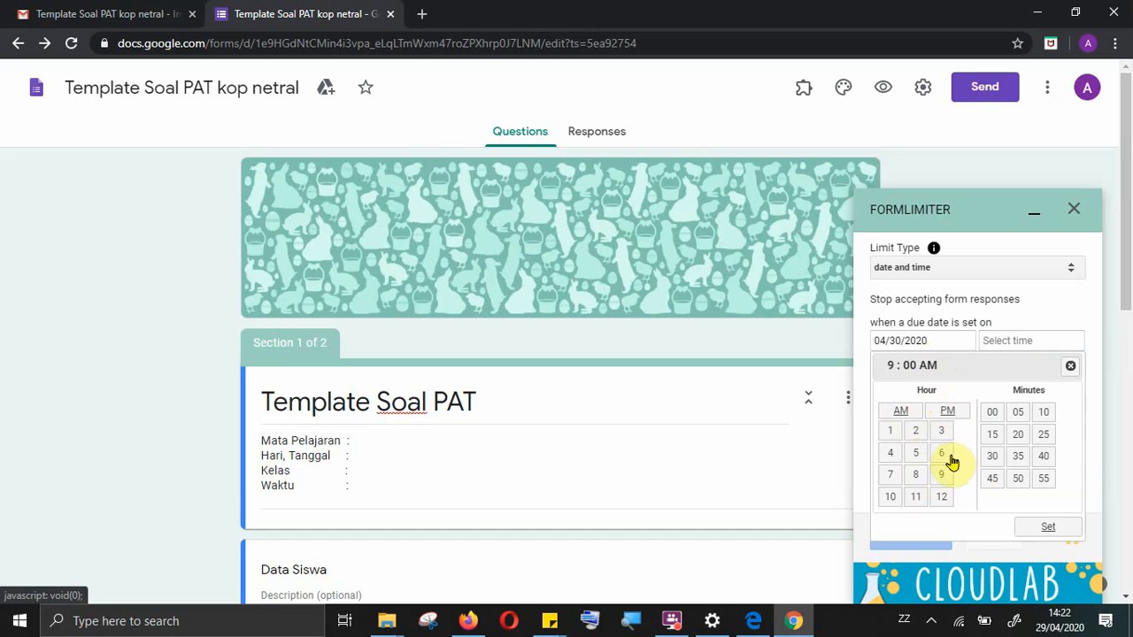
left_click(1017, 456)
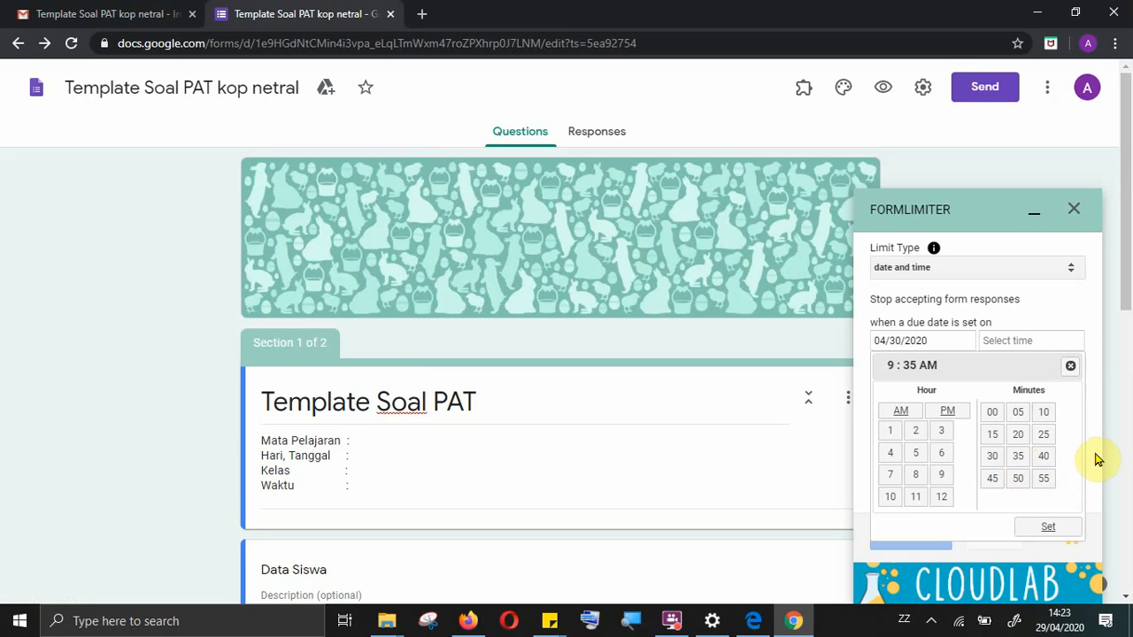
left_click(1051, 529)
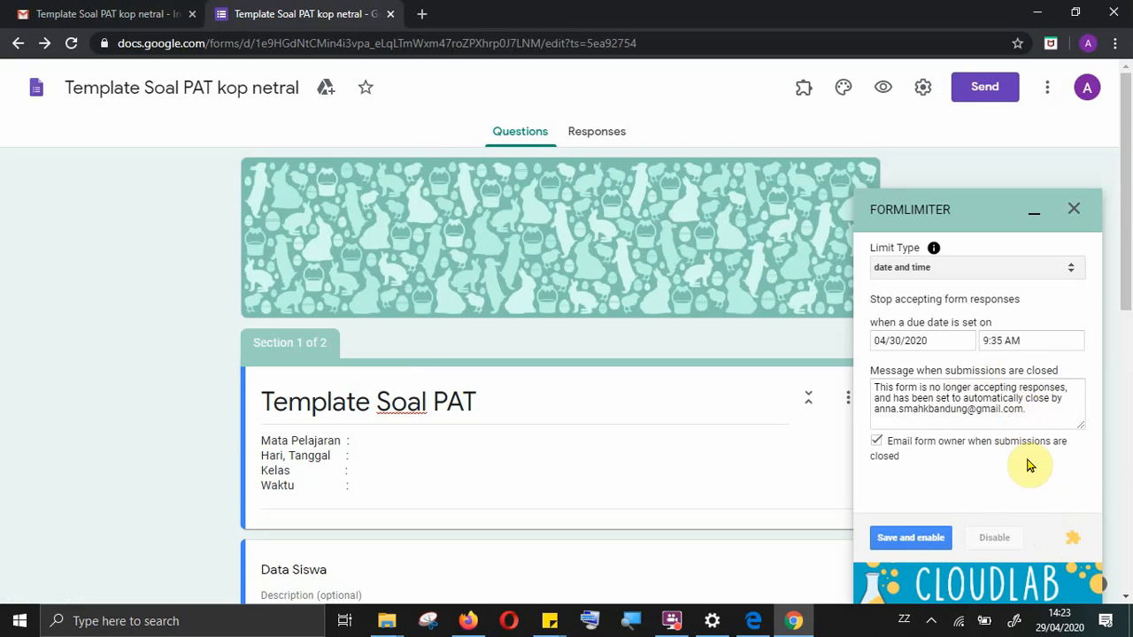
- Replace the closed-submissions message with "Waktu untuk mengerjakan ujian ini sudah habis. Hubungi walikelas untuk menginformasikan jawaban Anda belum ter-submit."
scroll(1027, 462, "down", 1)
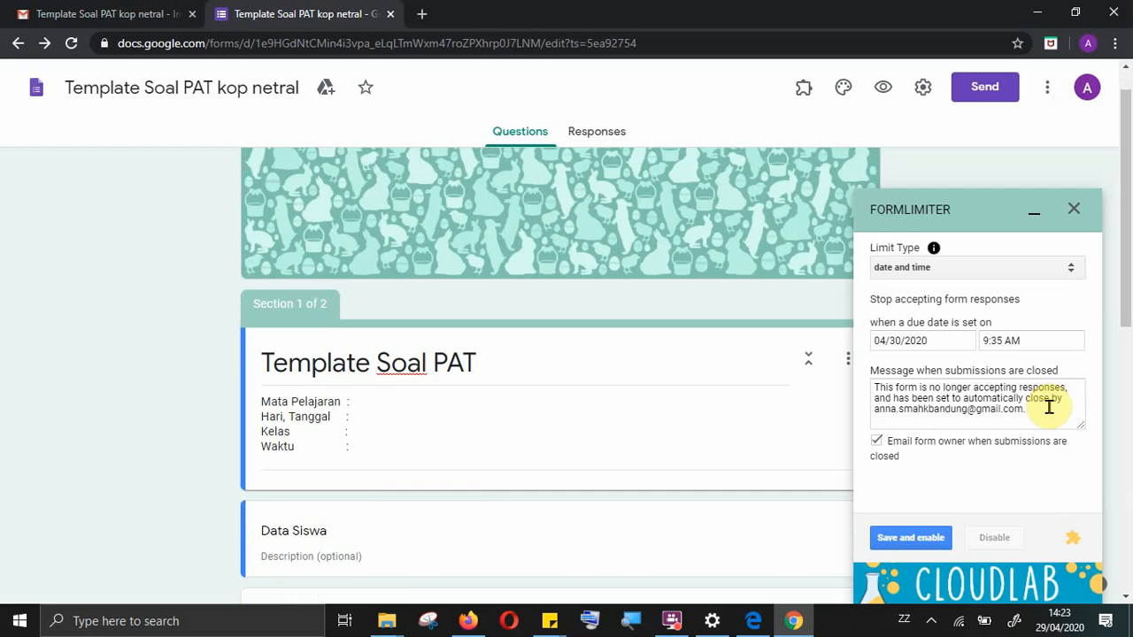
left_click_drag(1049, 405, 843, 385)
scroll(843, 379, "down", 1)
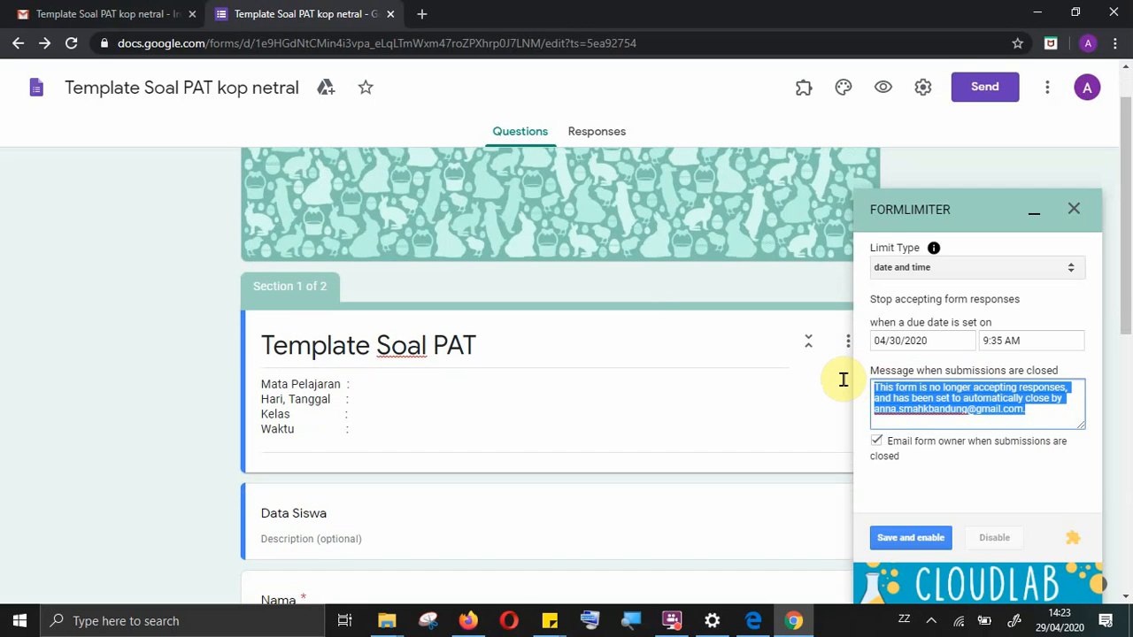
type("Waktu untu")
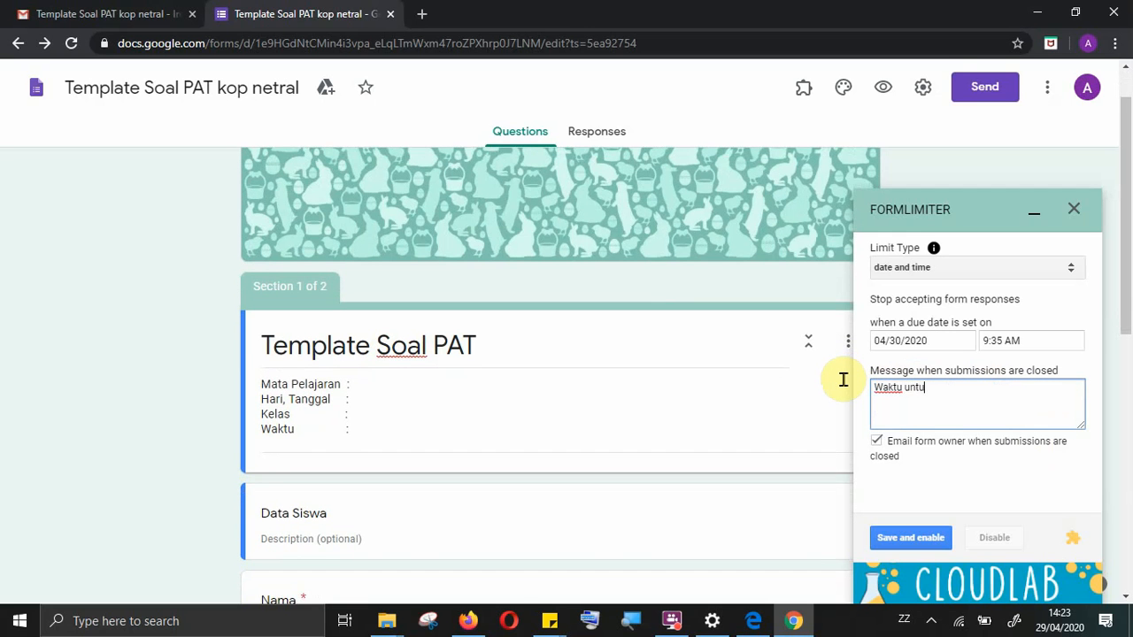
type("k mengerjakan ujian s")
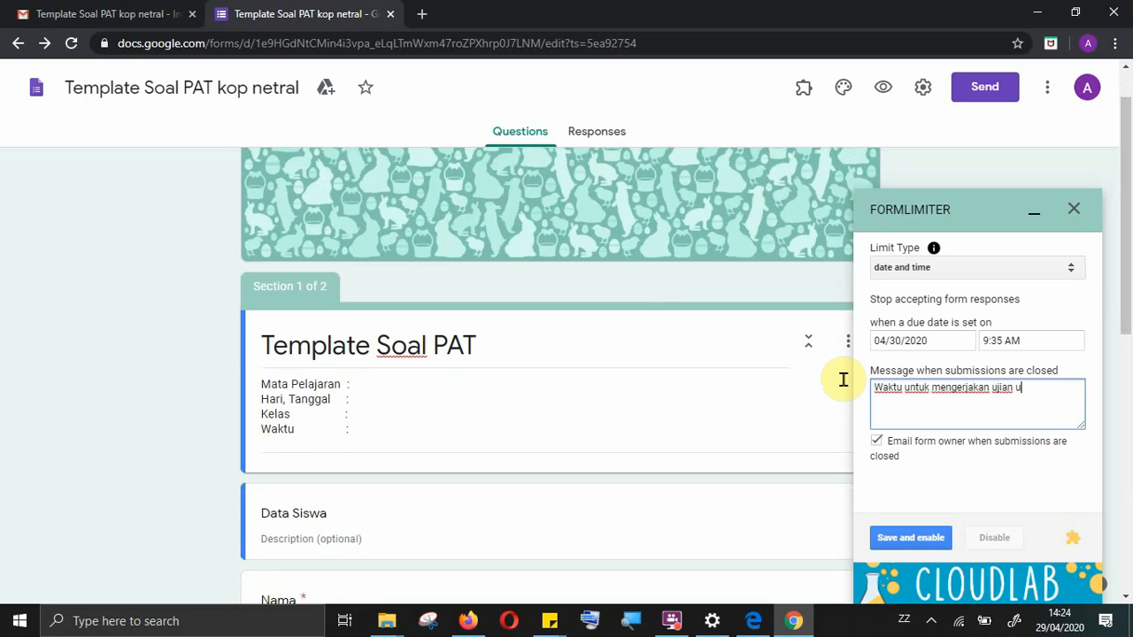
key("BackSpace")
type("ini sudah habis. Hubu")
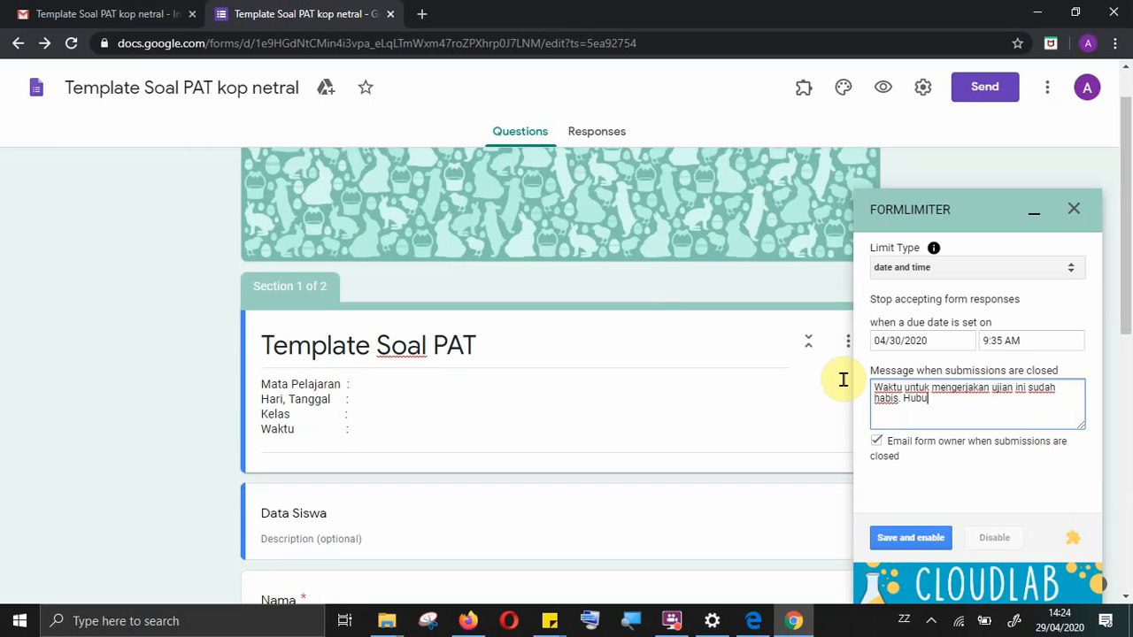
type("ngi wali")
key("BackSpace")
type("likelas unt")
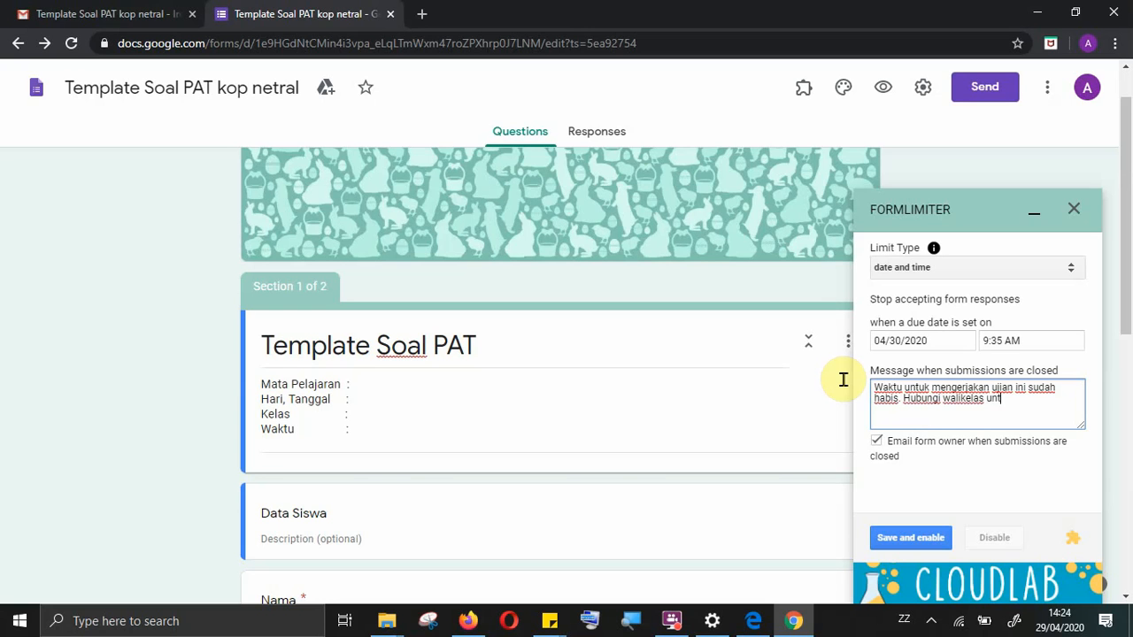
type("uk mem")
key("BackSpace")
type("nginformasikan")
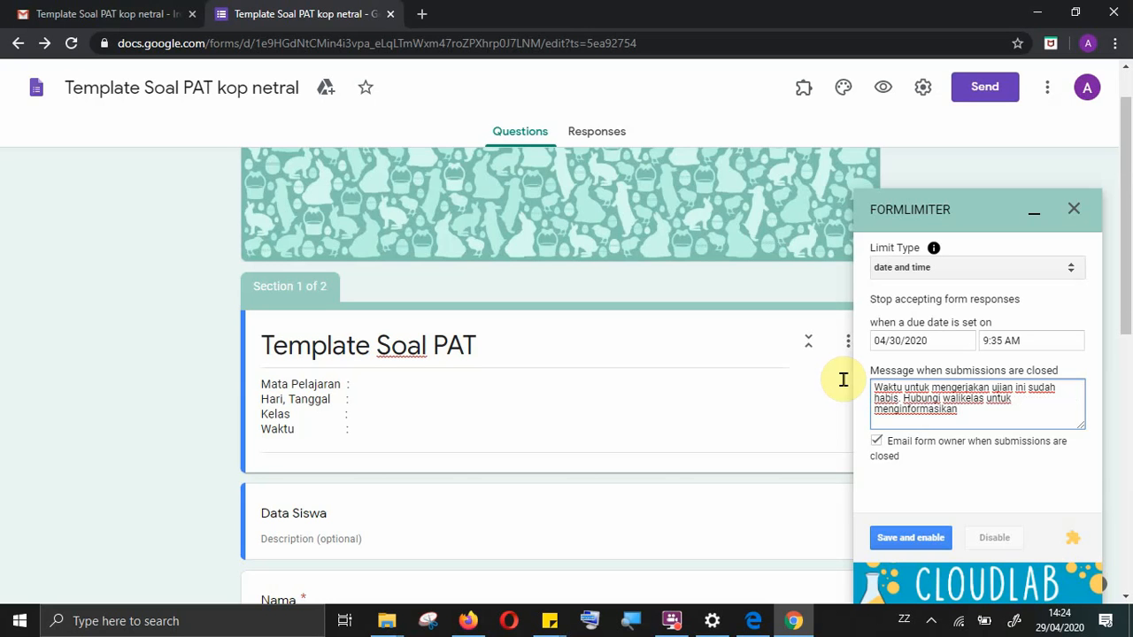
type("jawba")
key("BackSpace")
key("BackSpace")
type("aban Anda belum ter")
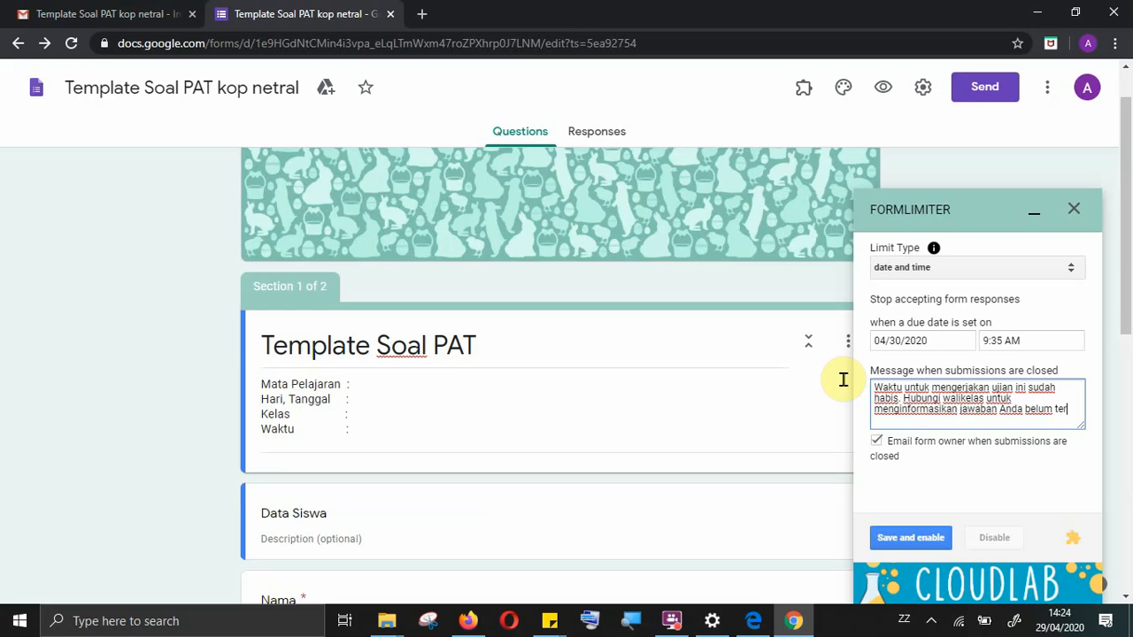
type("-submit.")
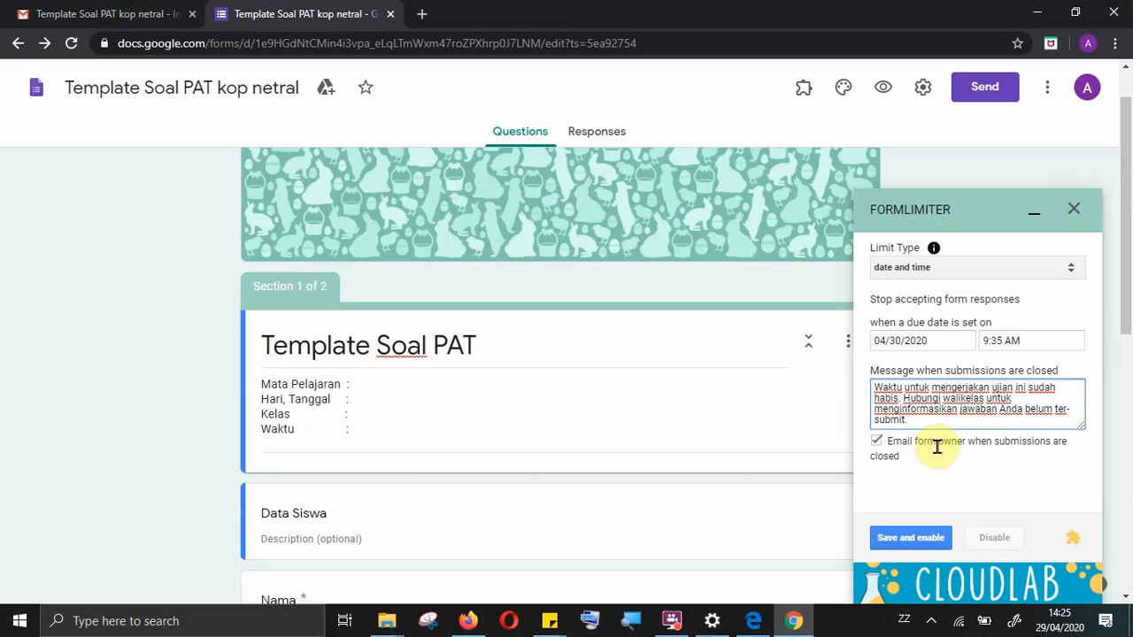
- Turn off the owner e-mail notification for closed submissions, then save and enable the limit and close formLimiter
left_click(876, 442)
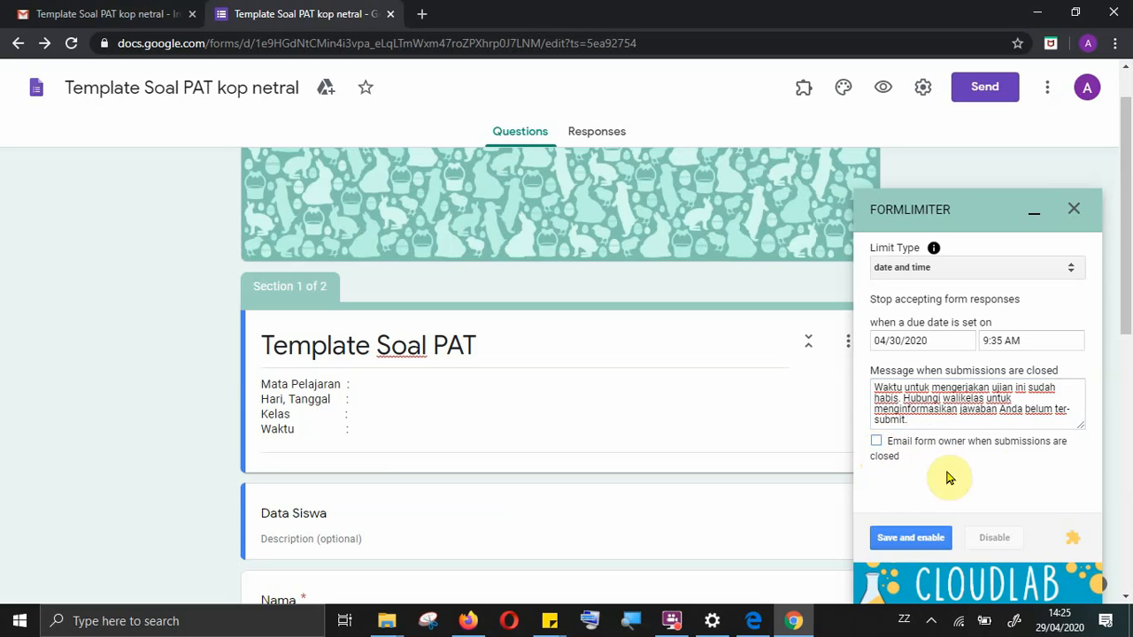
left_click_drag(1126, 303, 1126, 281)
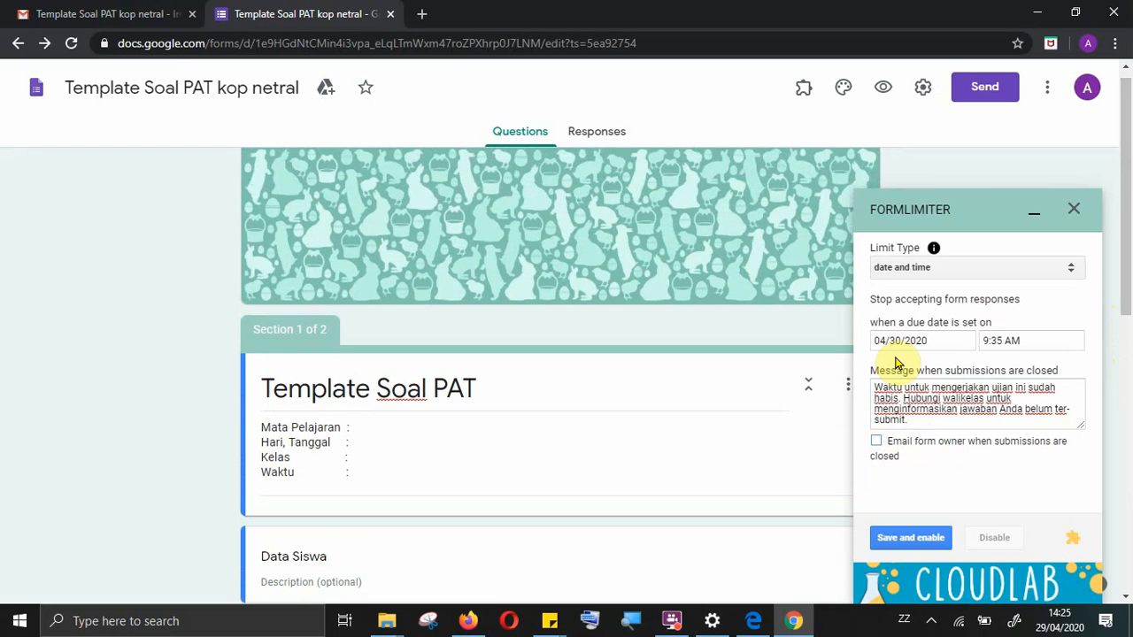
left_click(910, 545)
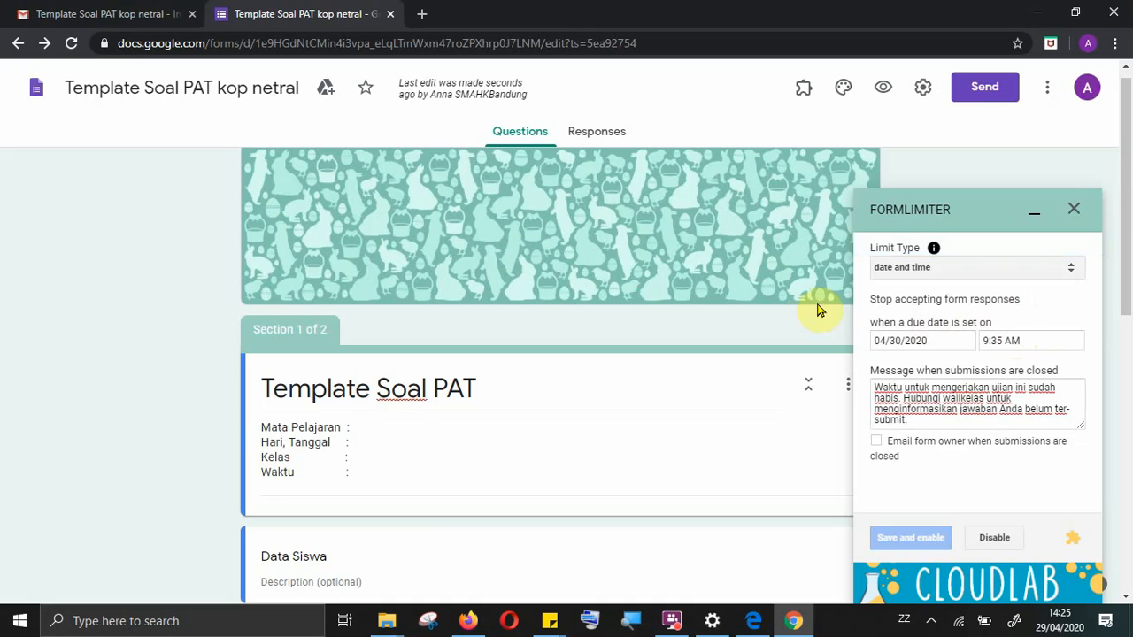
left_click(1080, 211)
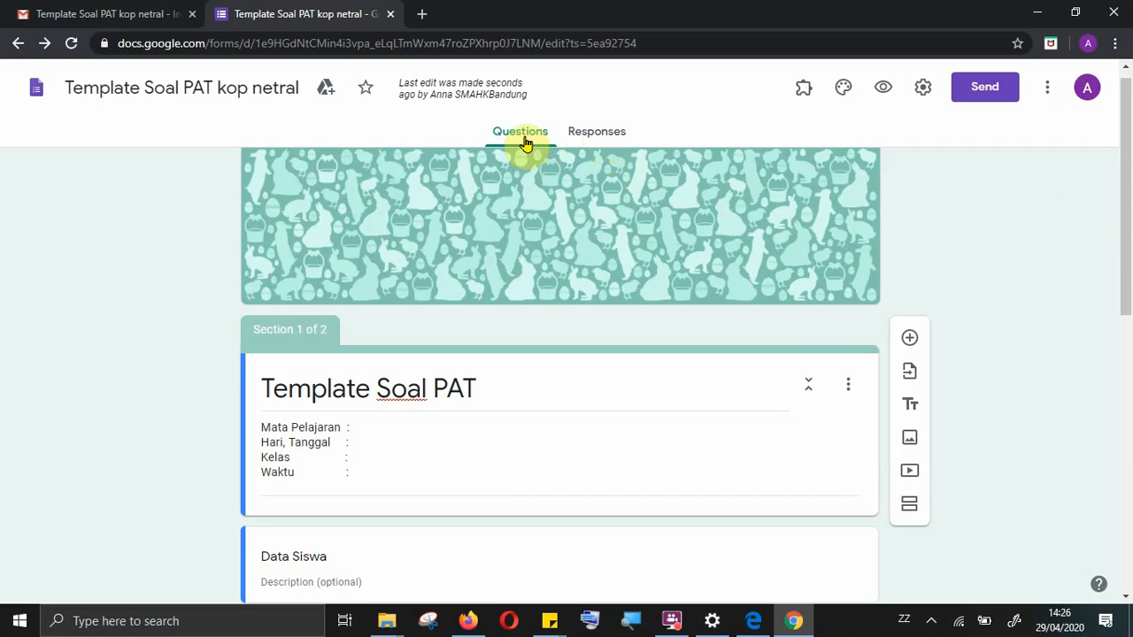
- Try switching the form's response acceptance off and back on twice, and return to the questions
scroll(522, 247, "down", 2)
scroll(522, 245, "up", 2)
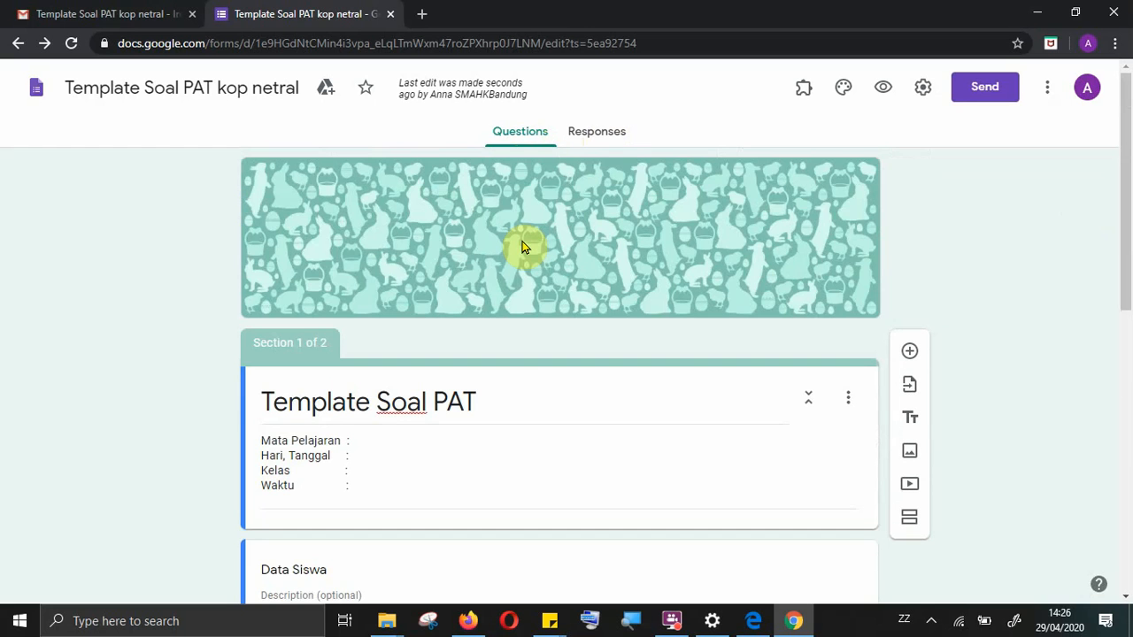
left_click(599, 133)
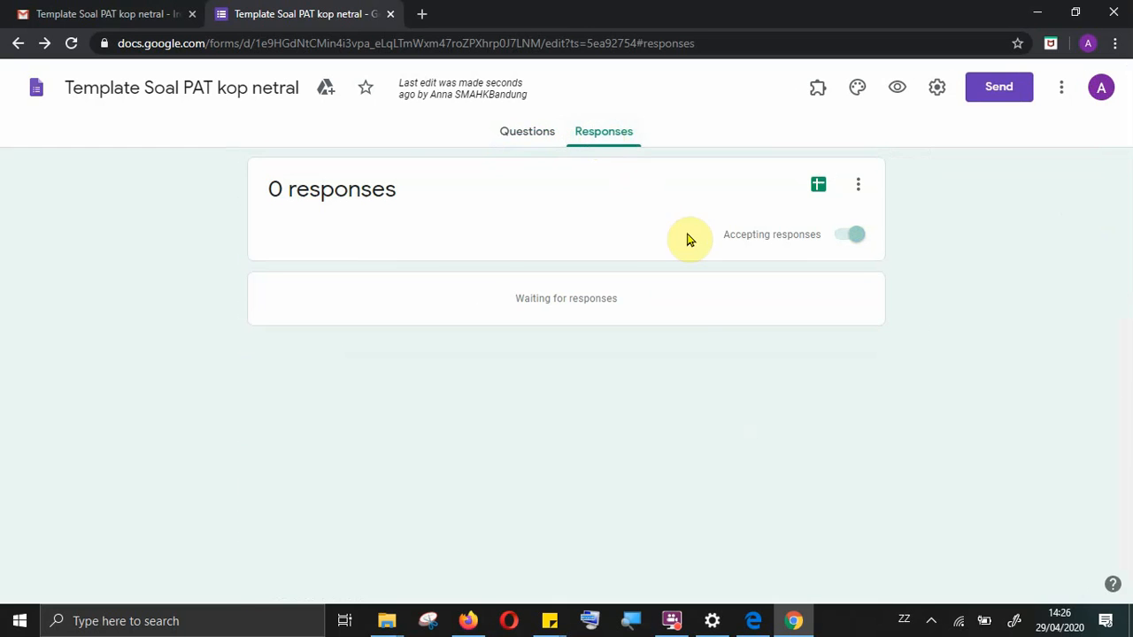
left_click(845, 237)
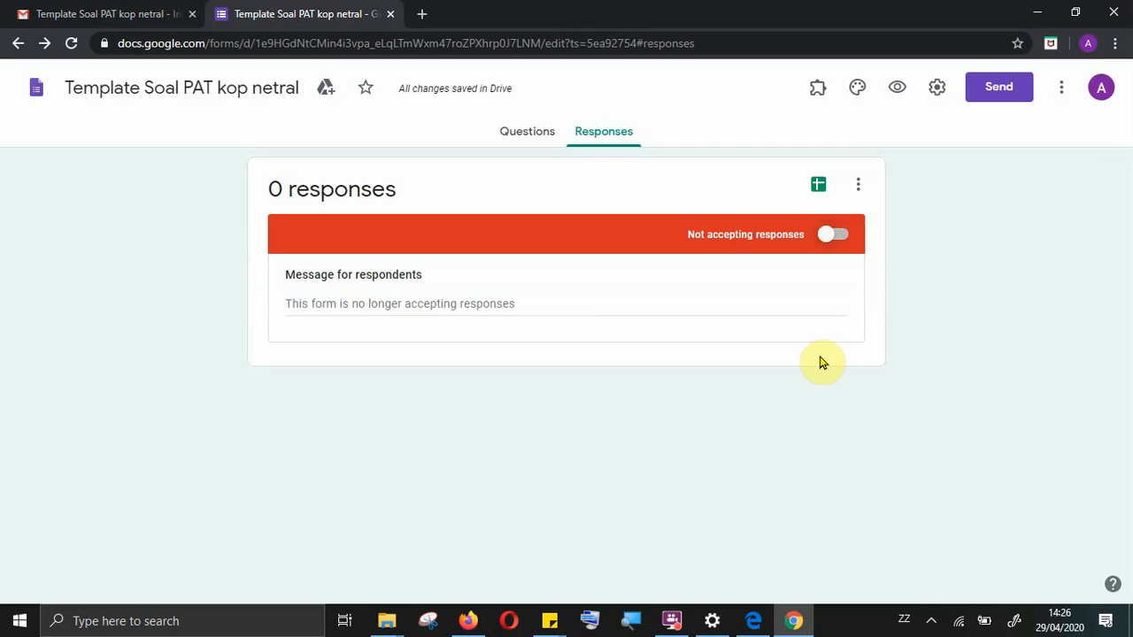
left_click(845, 237)
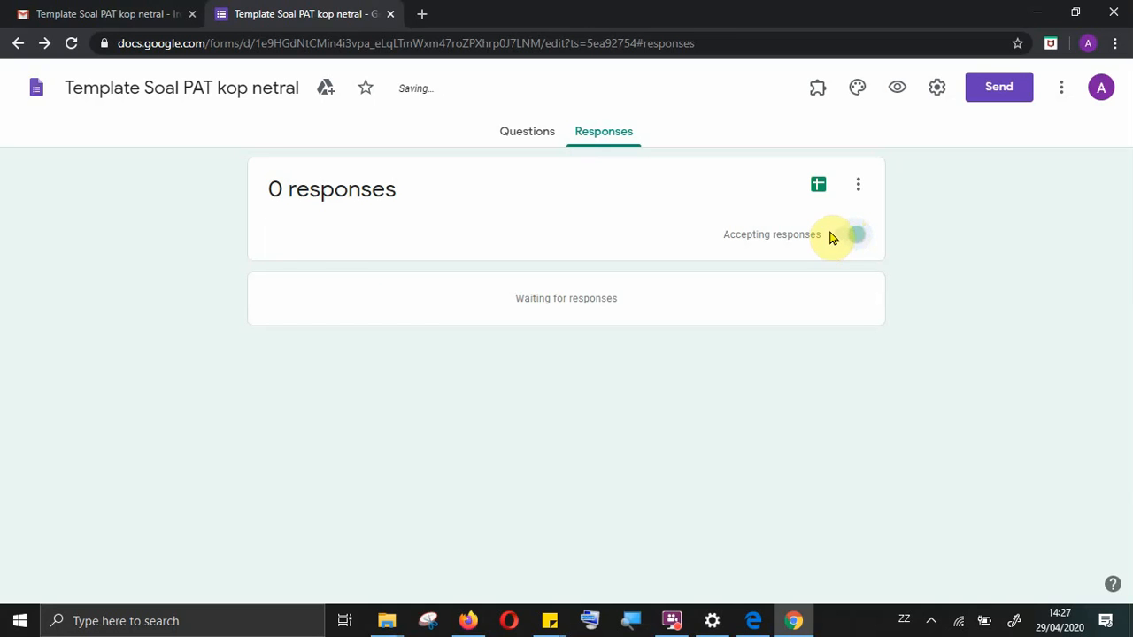
left_click(845, 238)
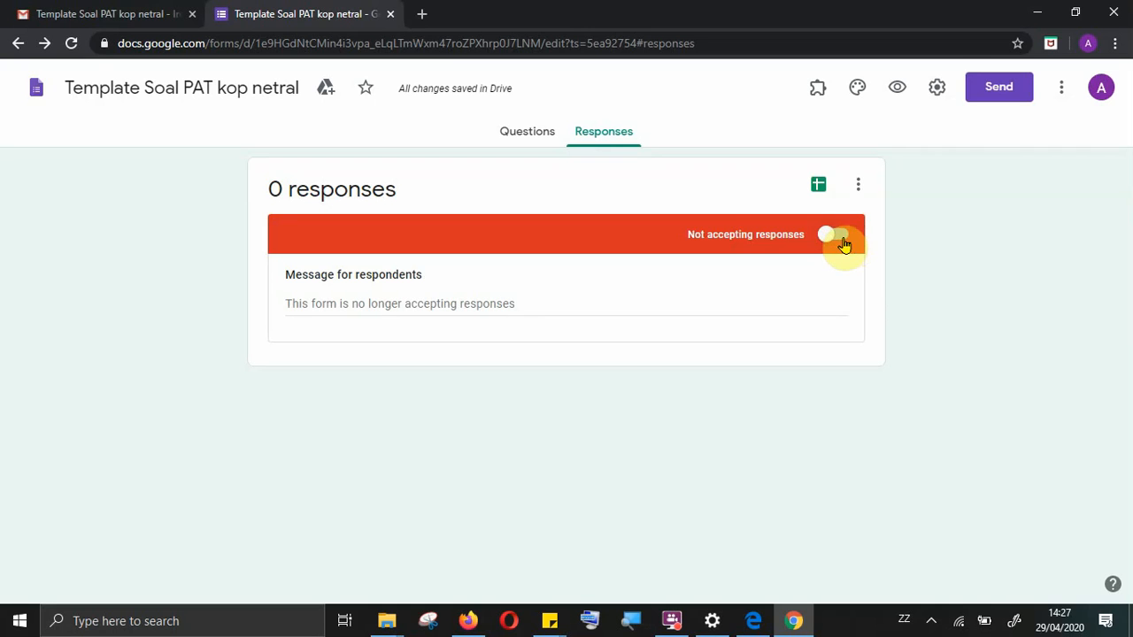
left_click(838, 237)
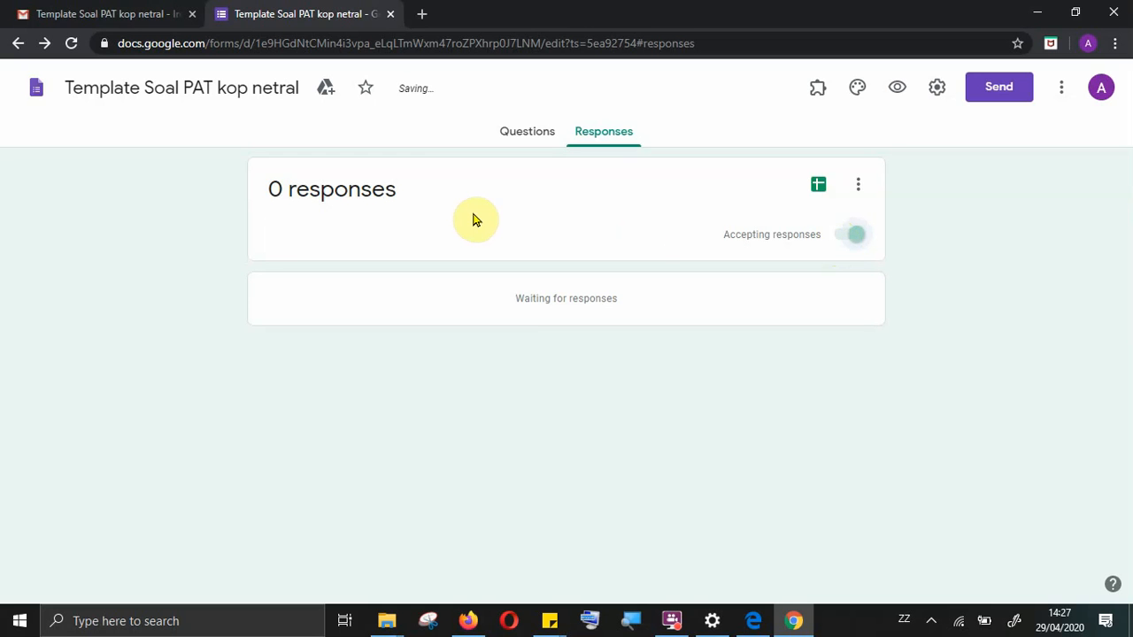
left_click(533, 140)
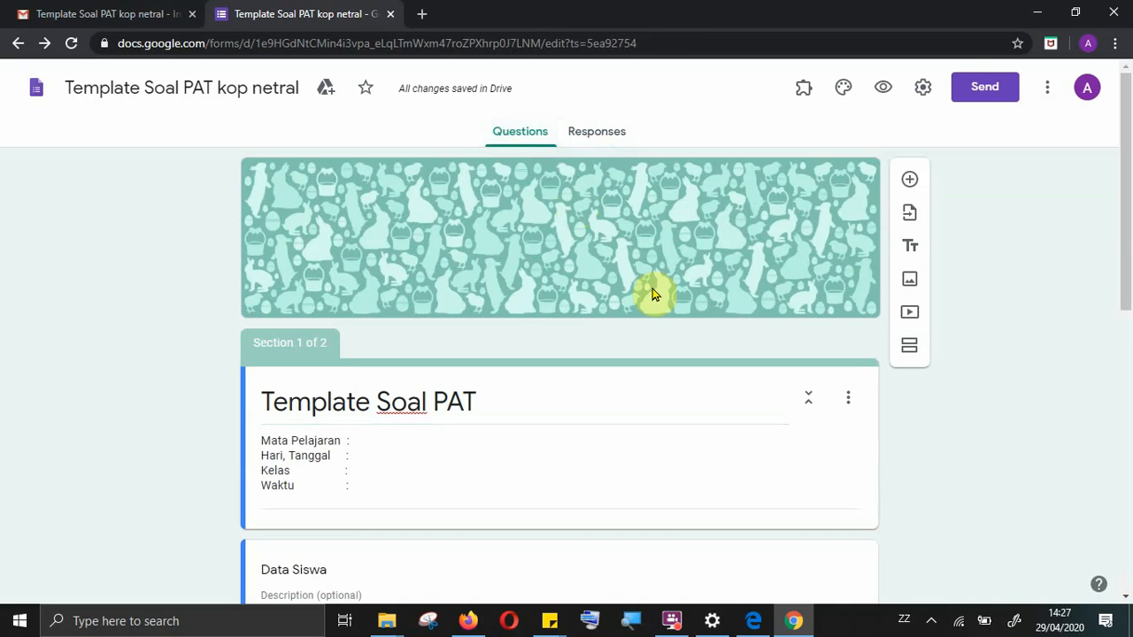